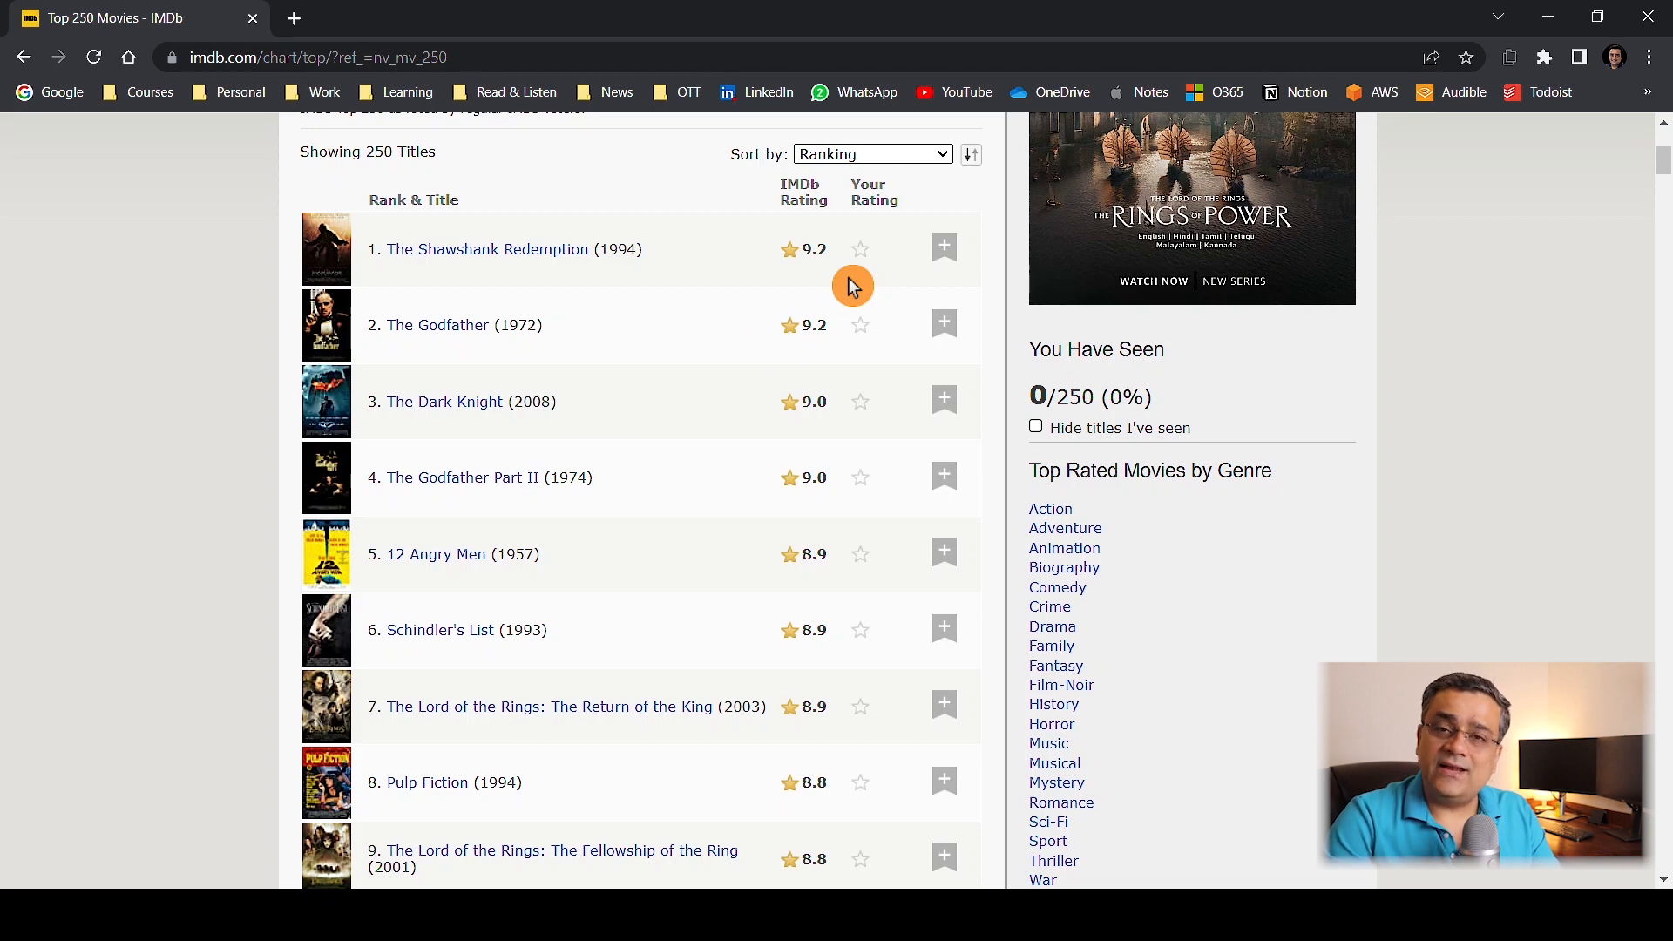
# Copy the first seven ranked movies from the IMDb Top 250 chart and paste them into a new worksheet in Excel.
pyautogui.moveTo(377, 250); pyautogui.dragTo(904, 722)
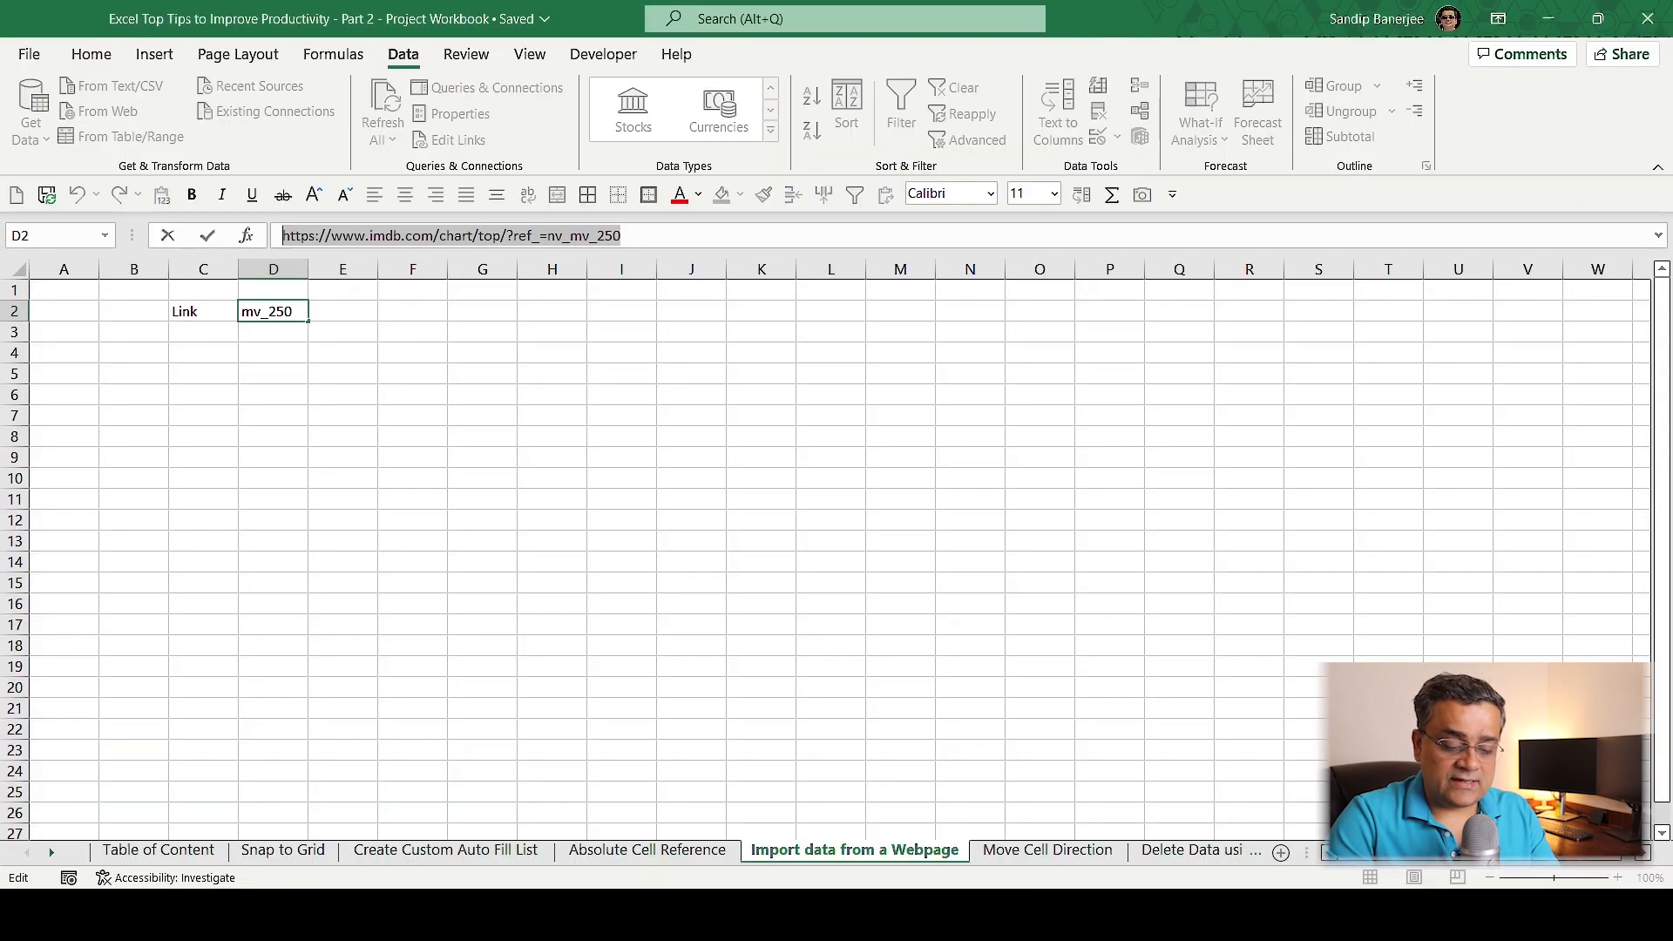
pyautogui.click(835, 685)
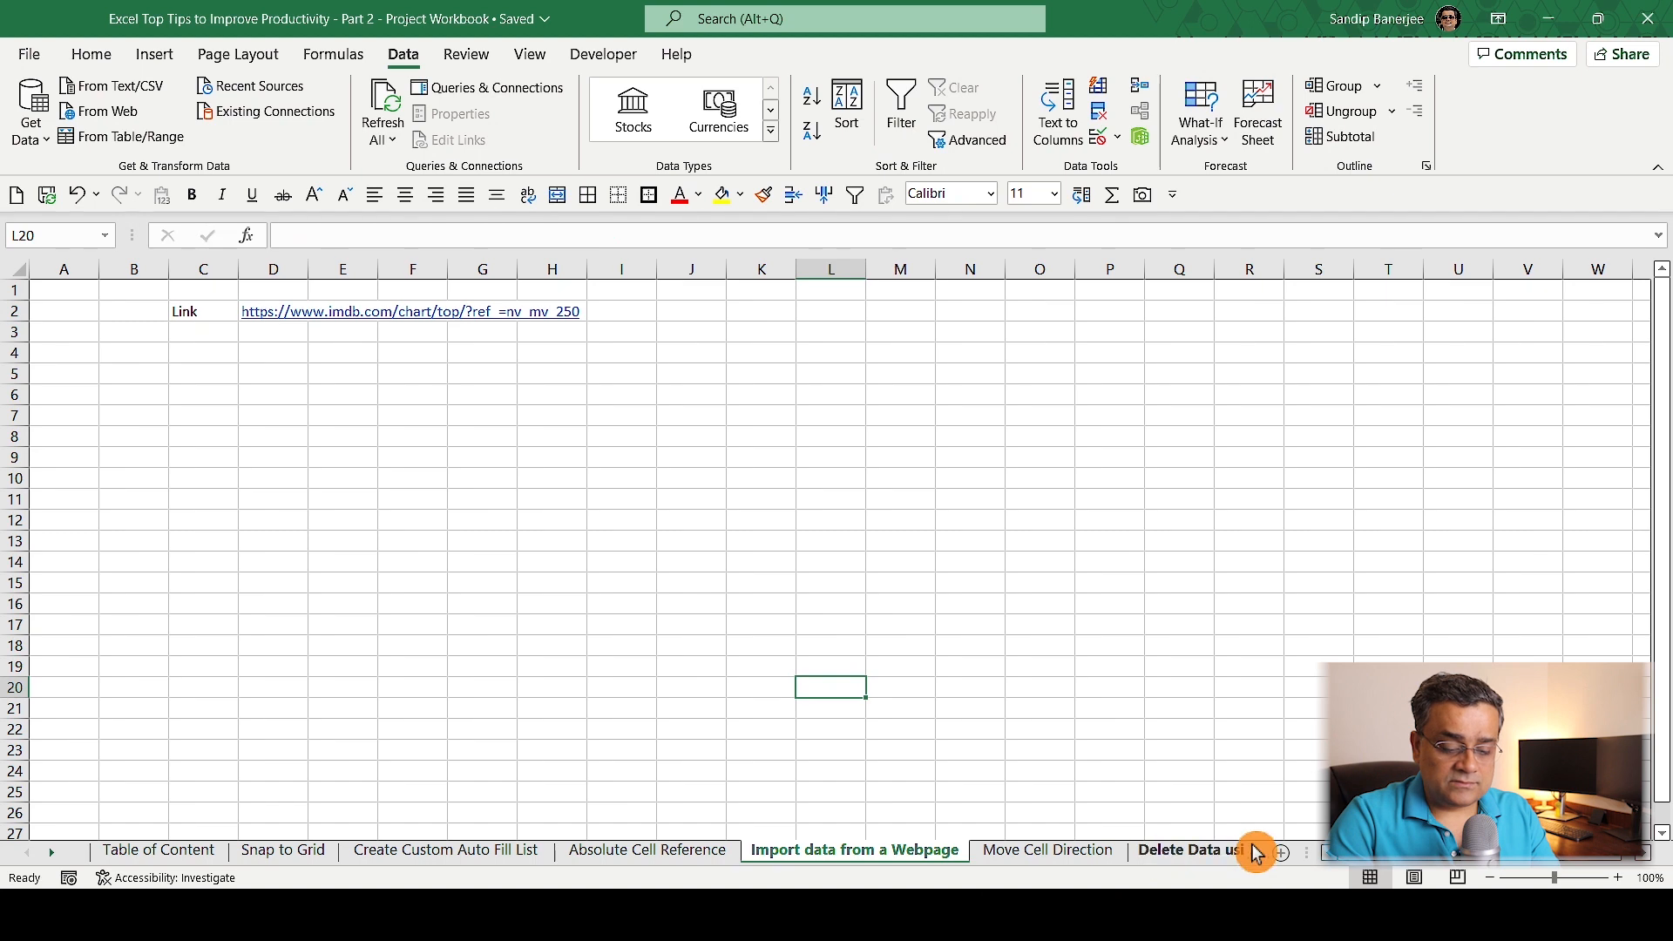
pyautogui.click(1279, 852)
pyautogui.hotkey('ctrl', 'v')
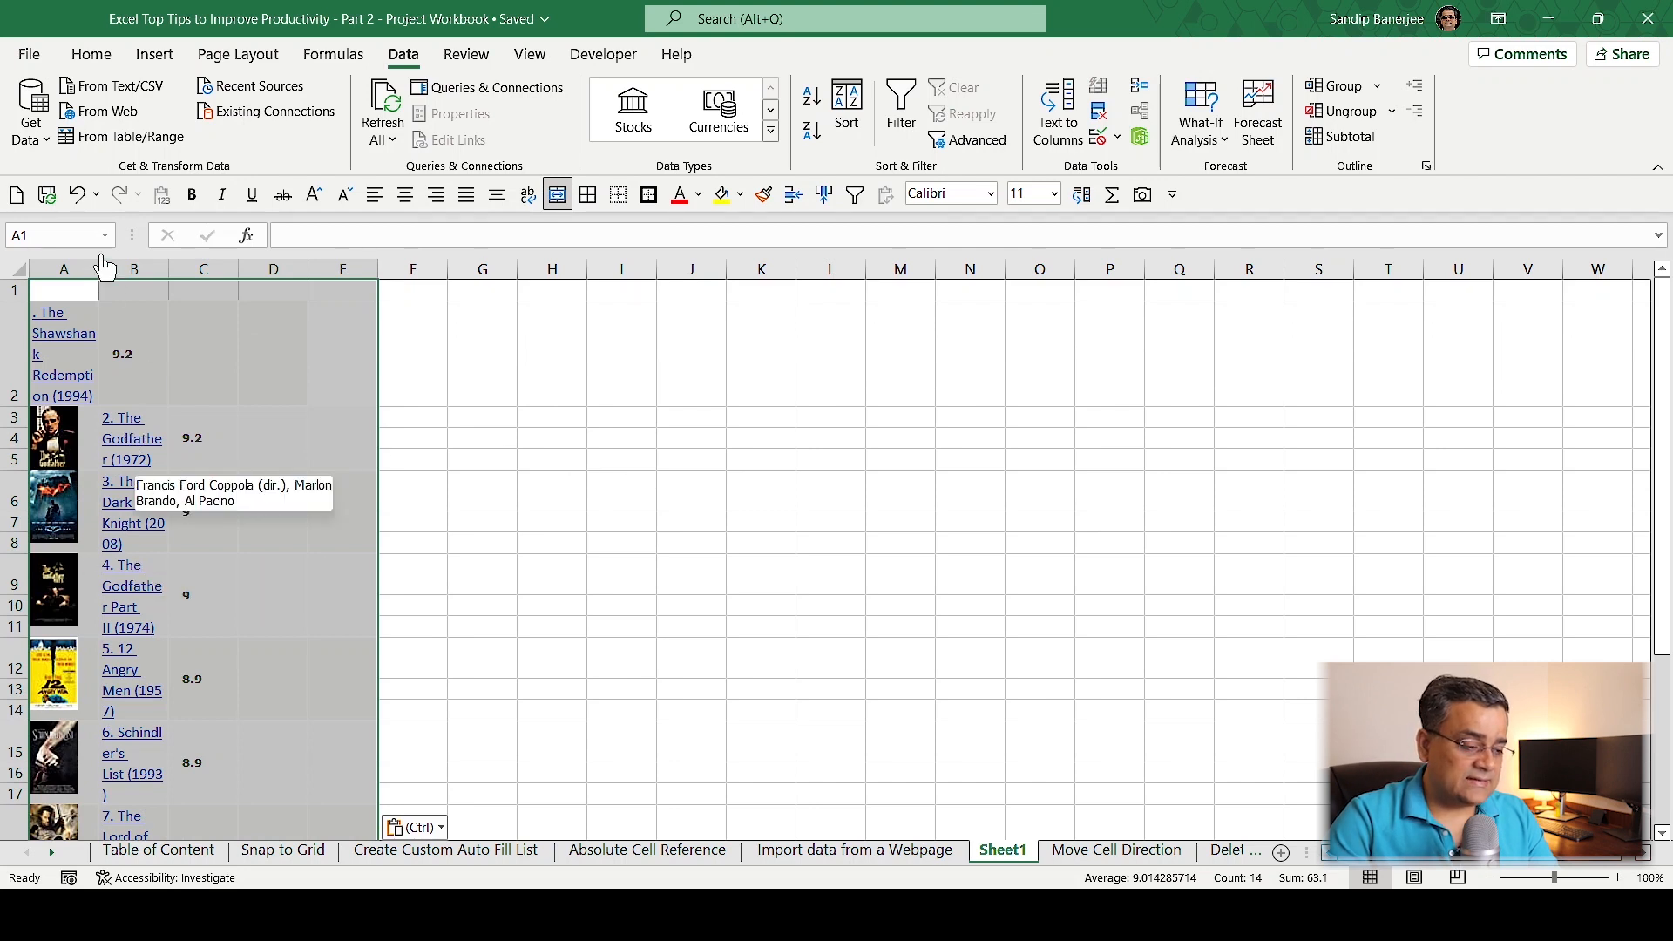
# Widen columns A to C of the pasted movie list so the titles fit on one line, and review the rows.
pyautogui.click(621, 460)
pyautogui.moveTo(100, 268); pyautogui.dragTo(849, 271)
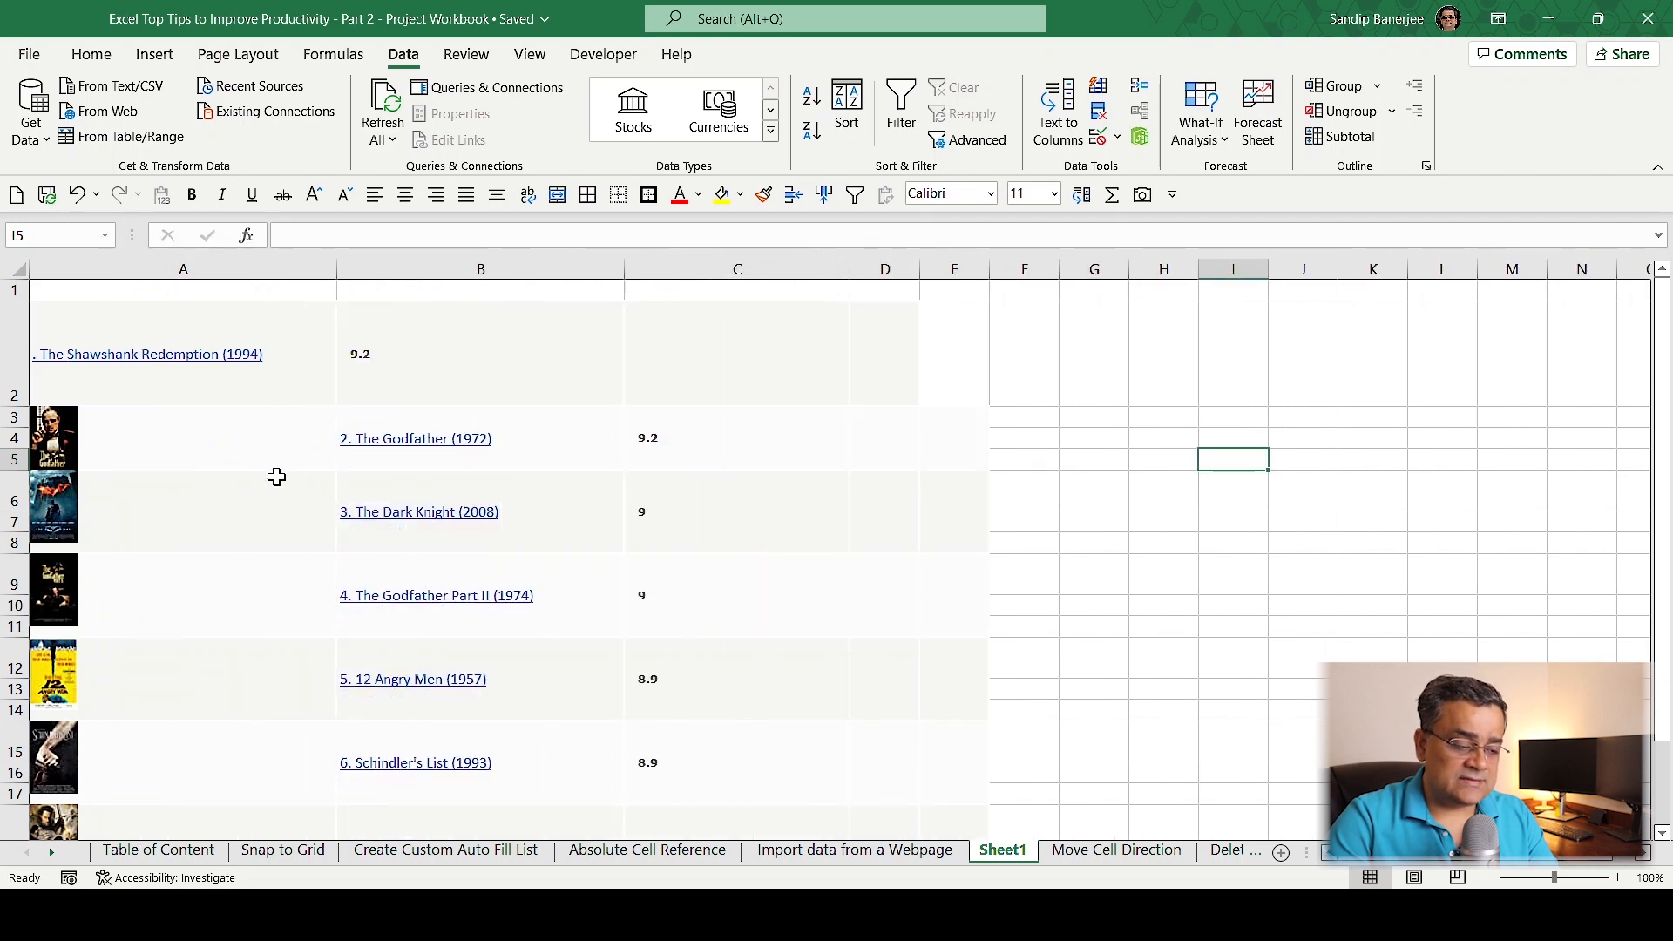
pyautogui.scroll(-7, 276, 477)
pyautogui.scroll(7, 276, 476)
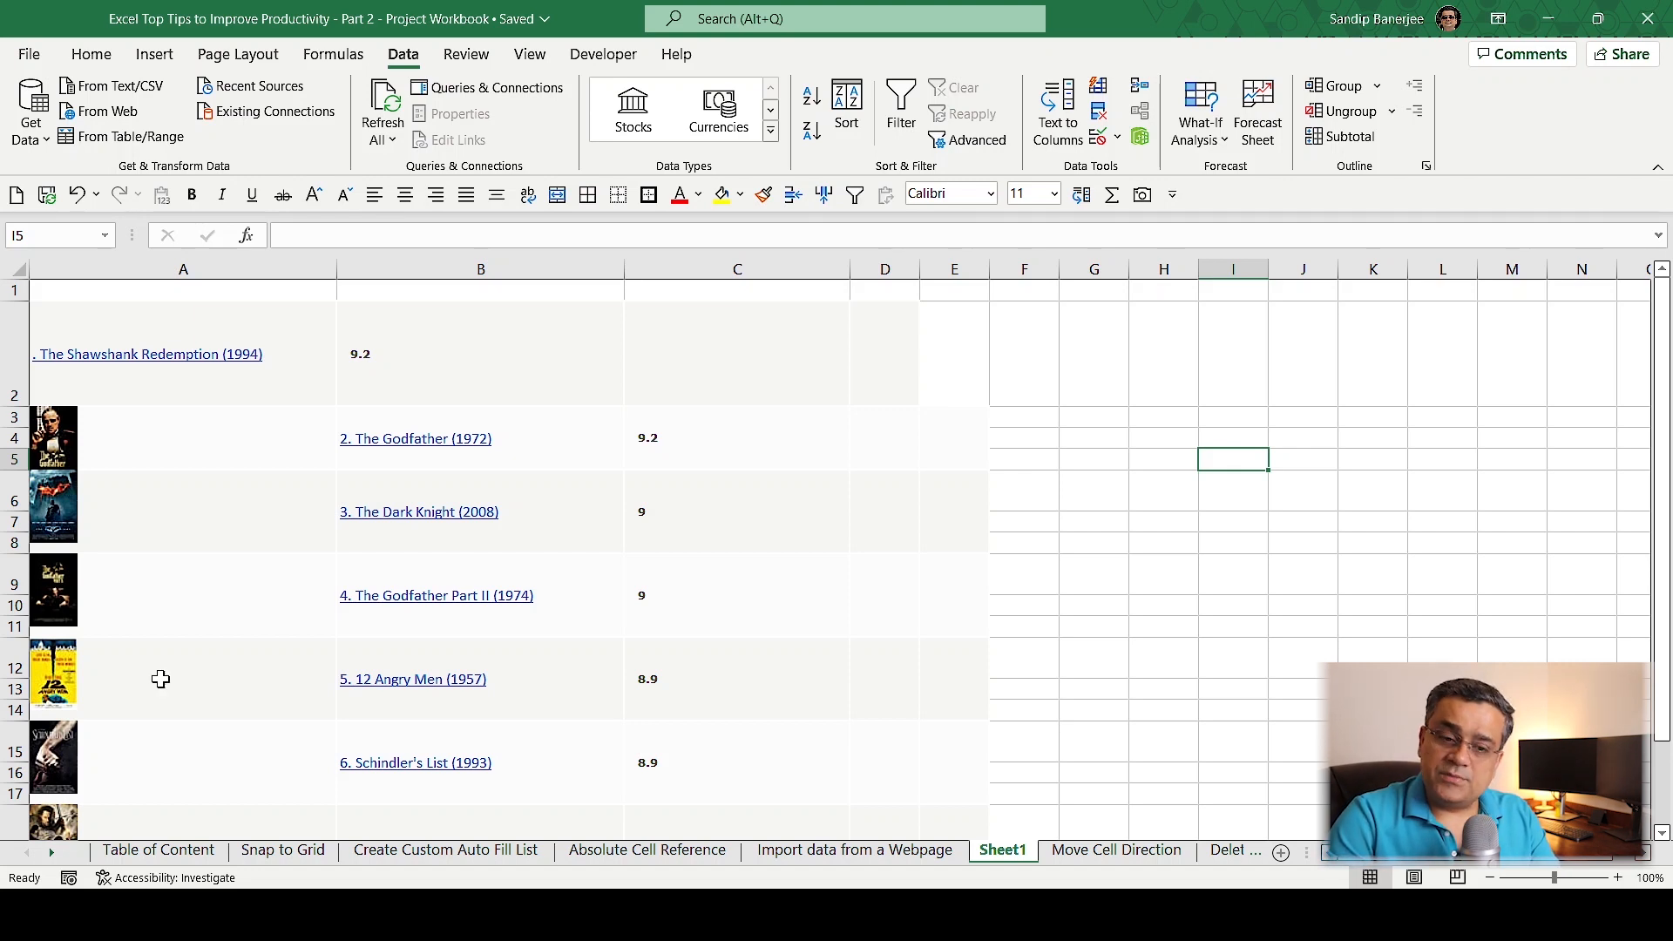
# Return to the "Import data from a Webpage" sheet and copy the IMDb link text from cell D2.
pyautogui.click(898, 851)
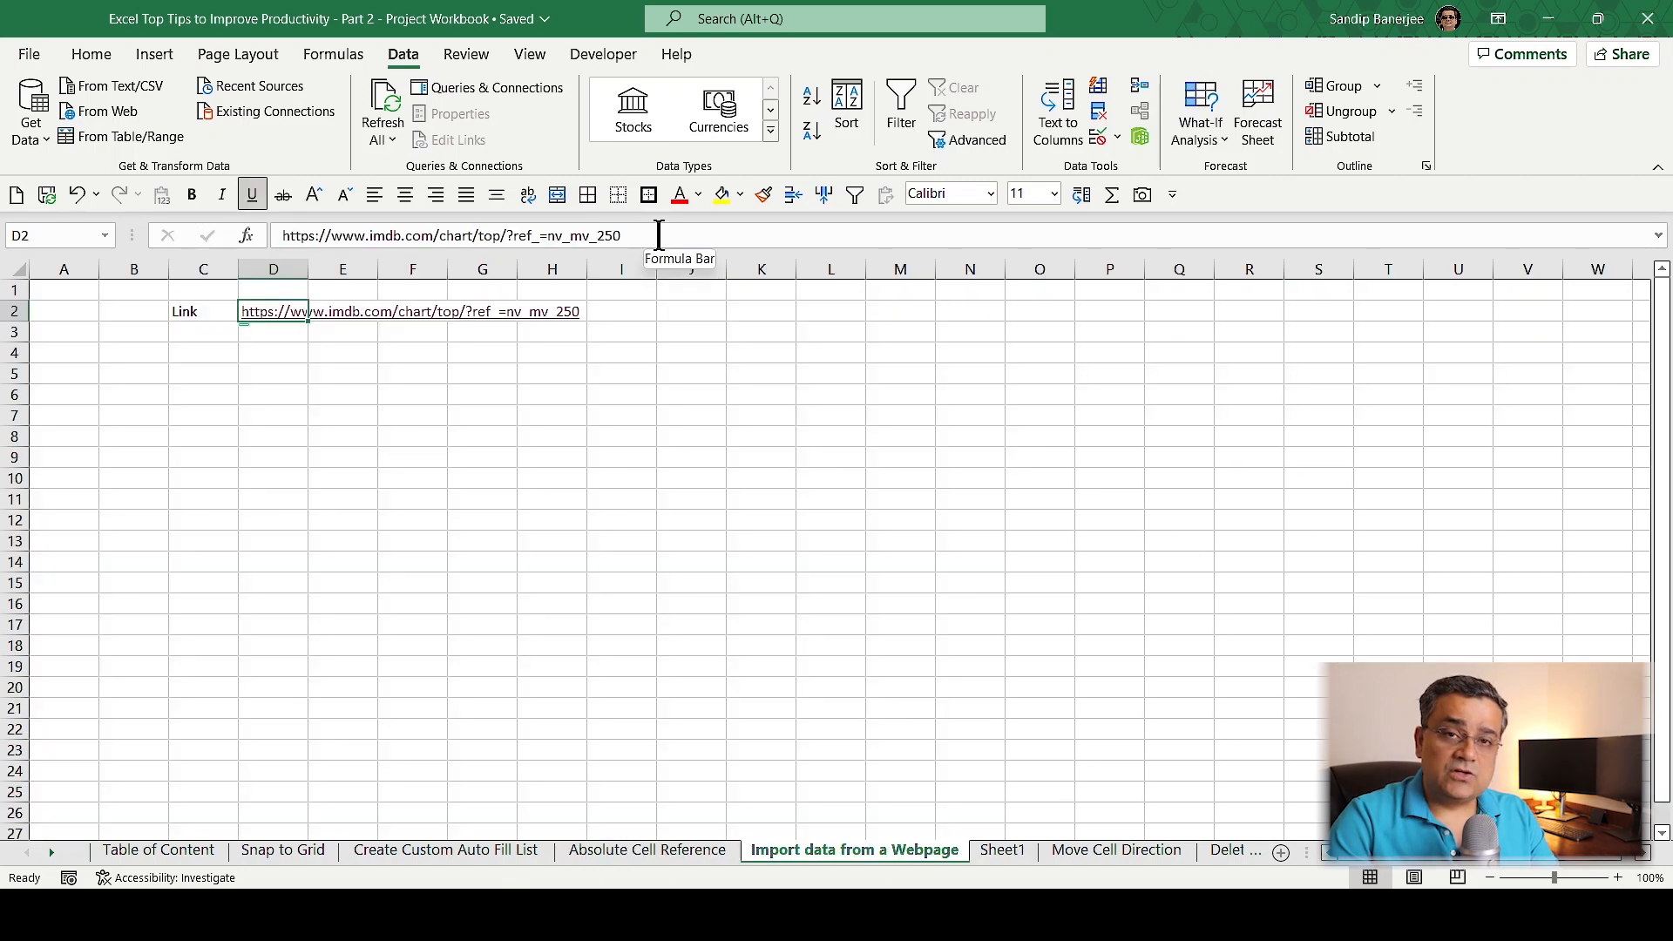
pyautogui.moveTo(659, 235); pyautogui.dragTo(196, 222)
pyautogui.hotkey('ctrl', 'c')
pyautogui.click(305, 540)
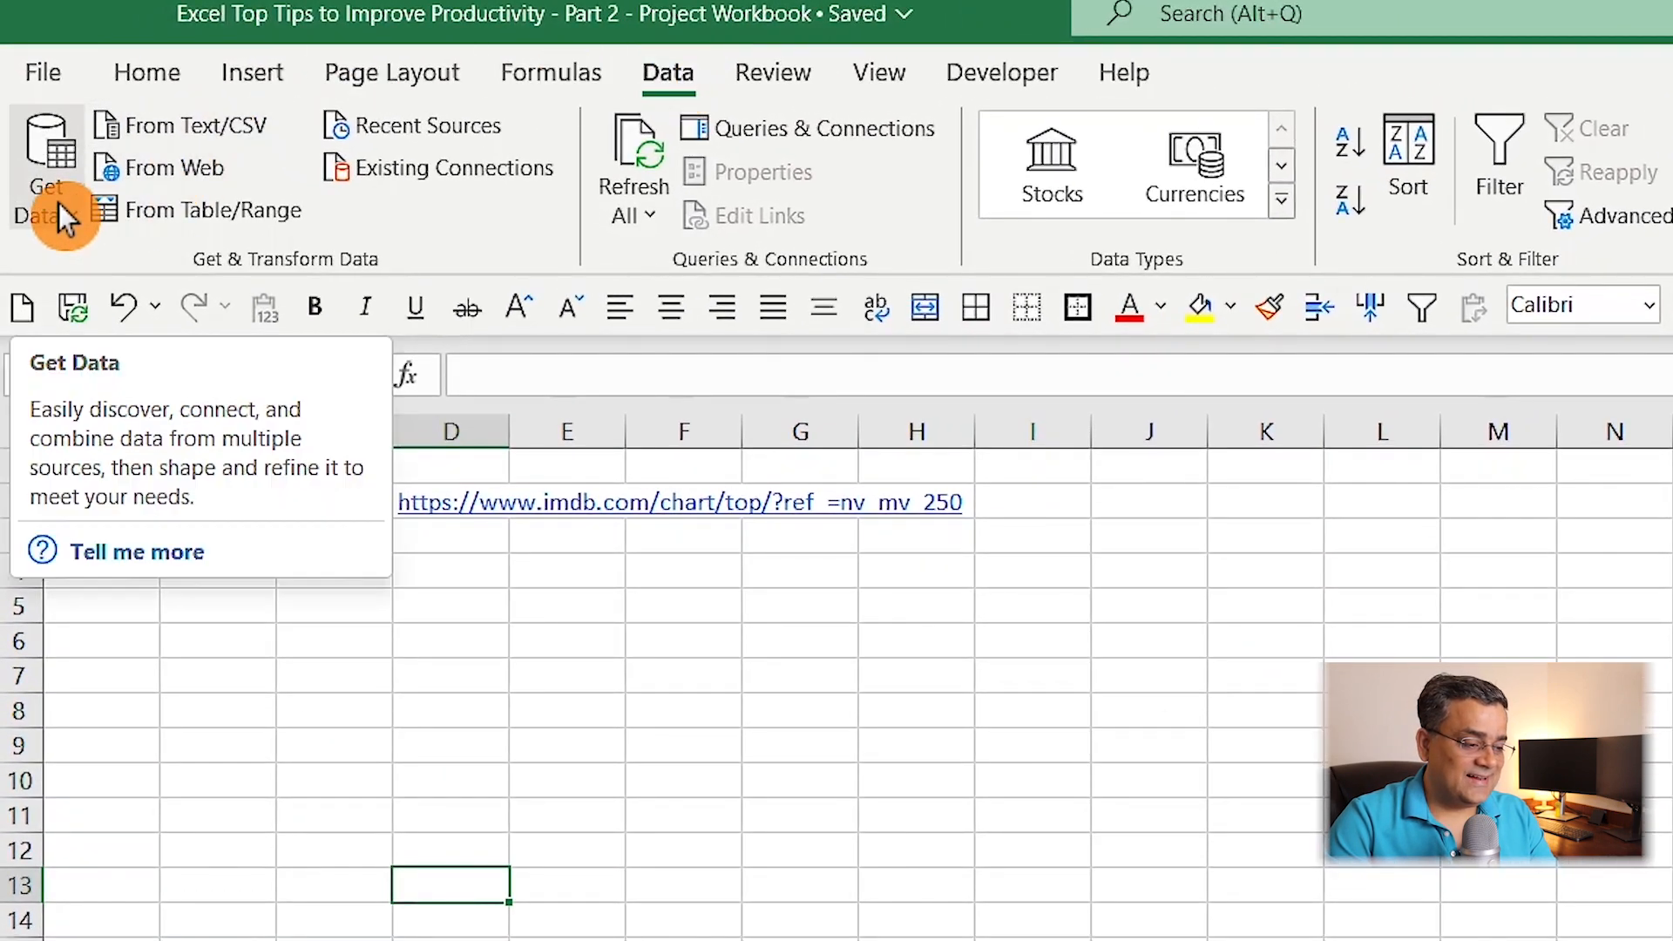
pyautogui.click(59, 202)
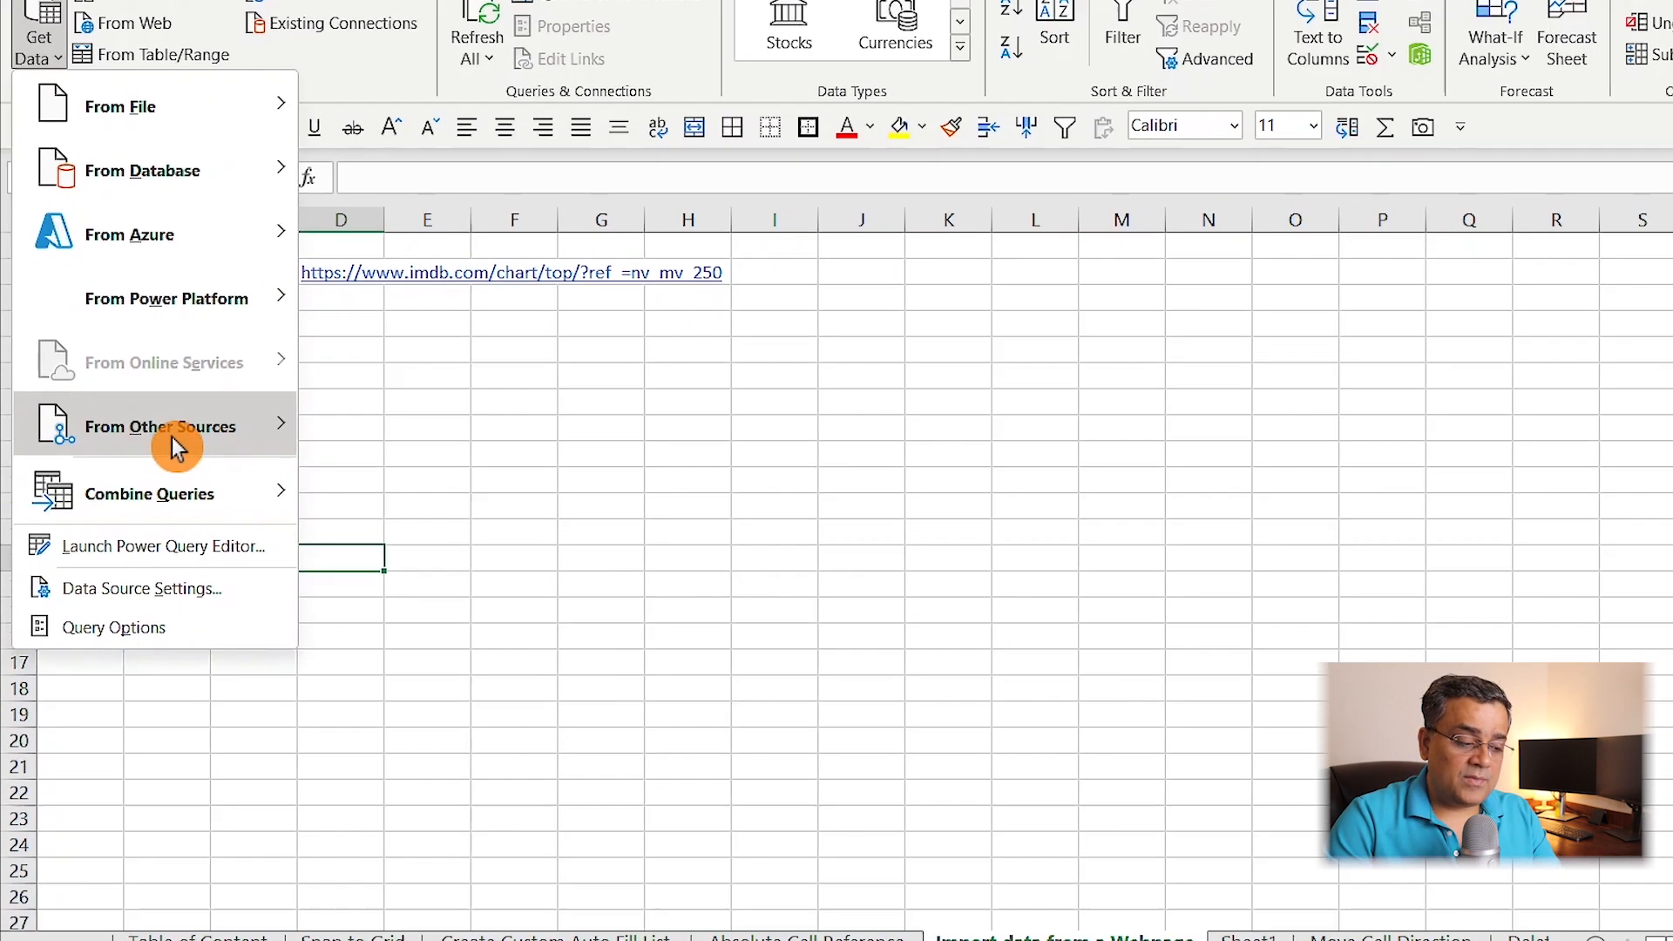
pyautogui.moveTo(150, 436)
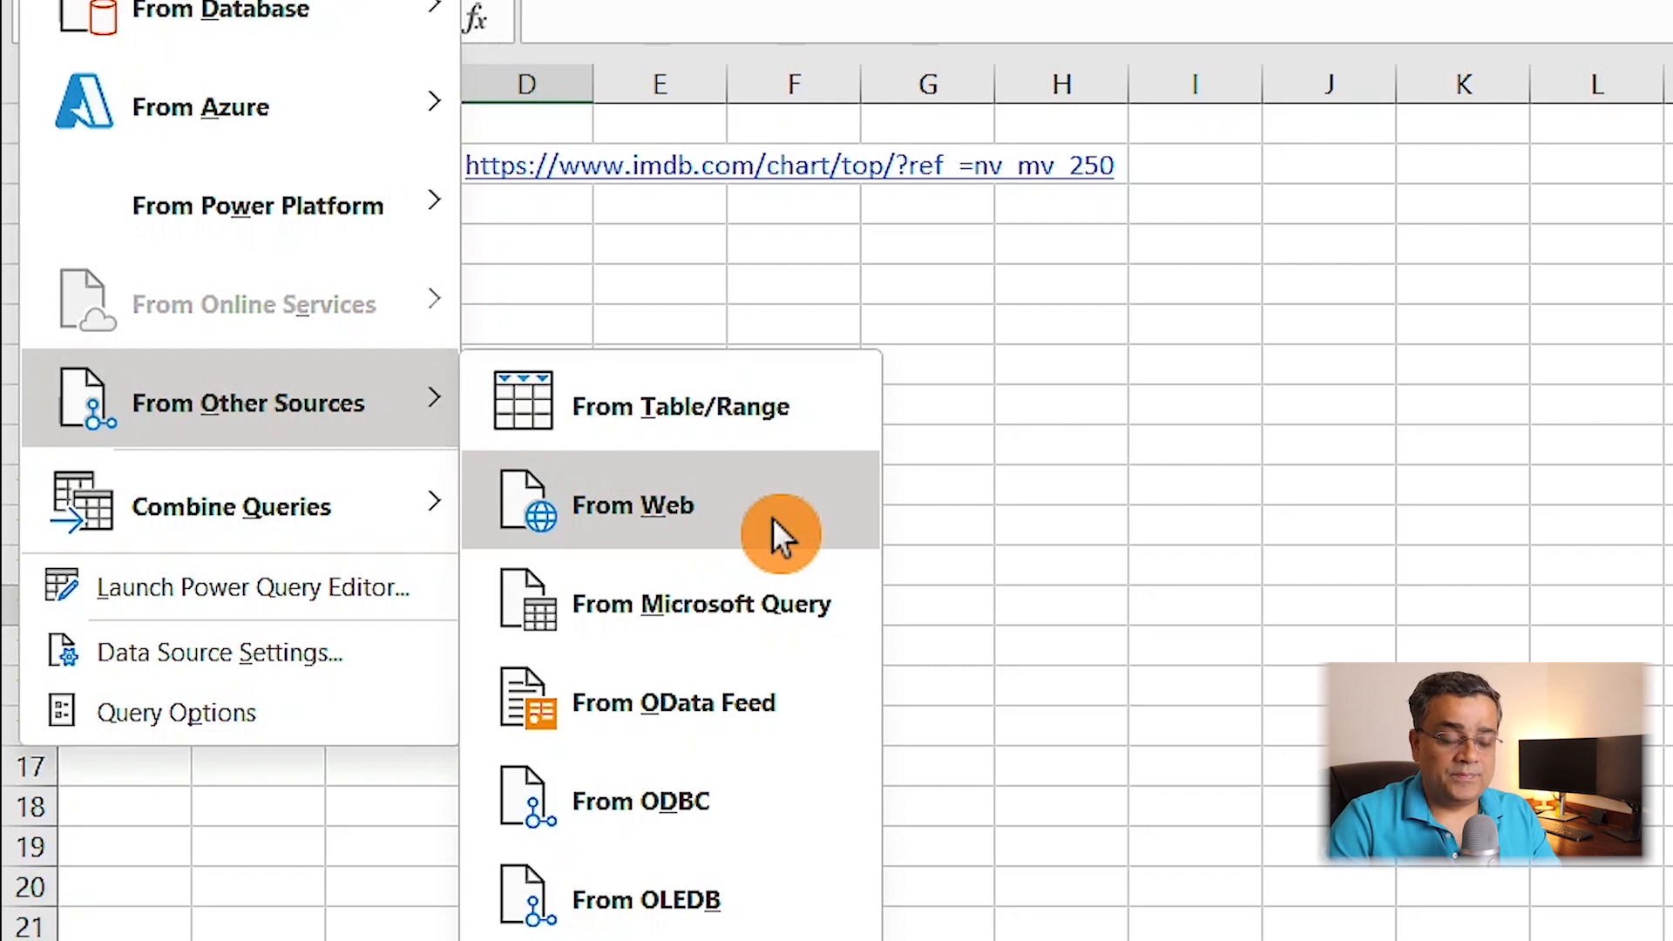
pyautogui.click(773, 519)
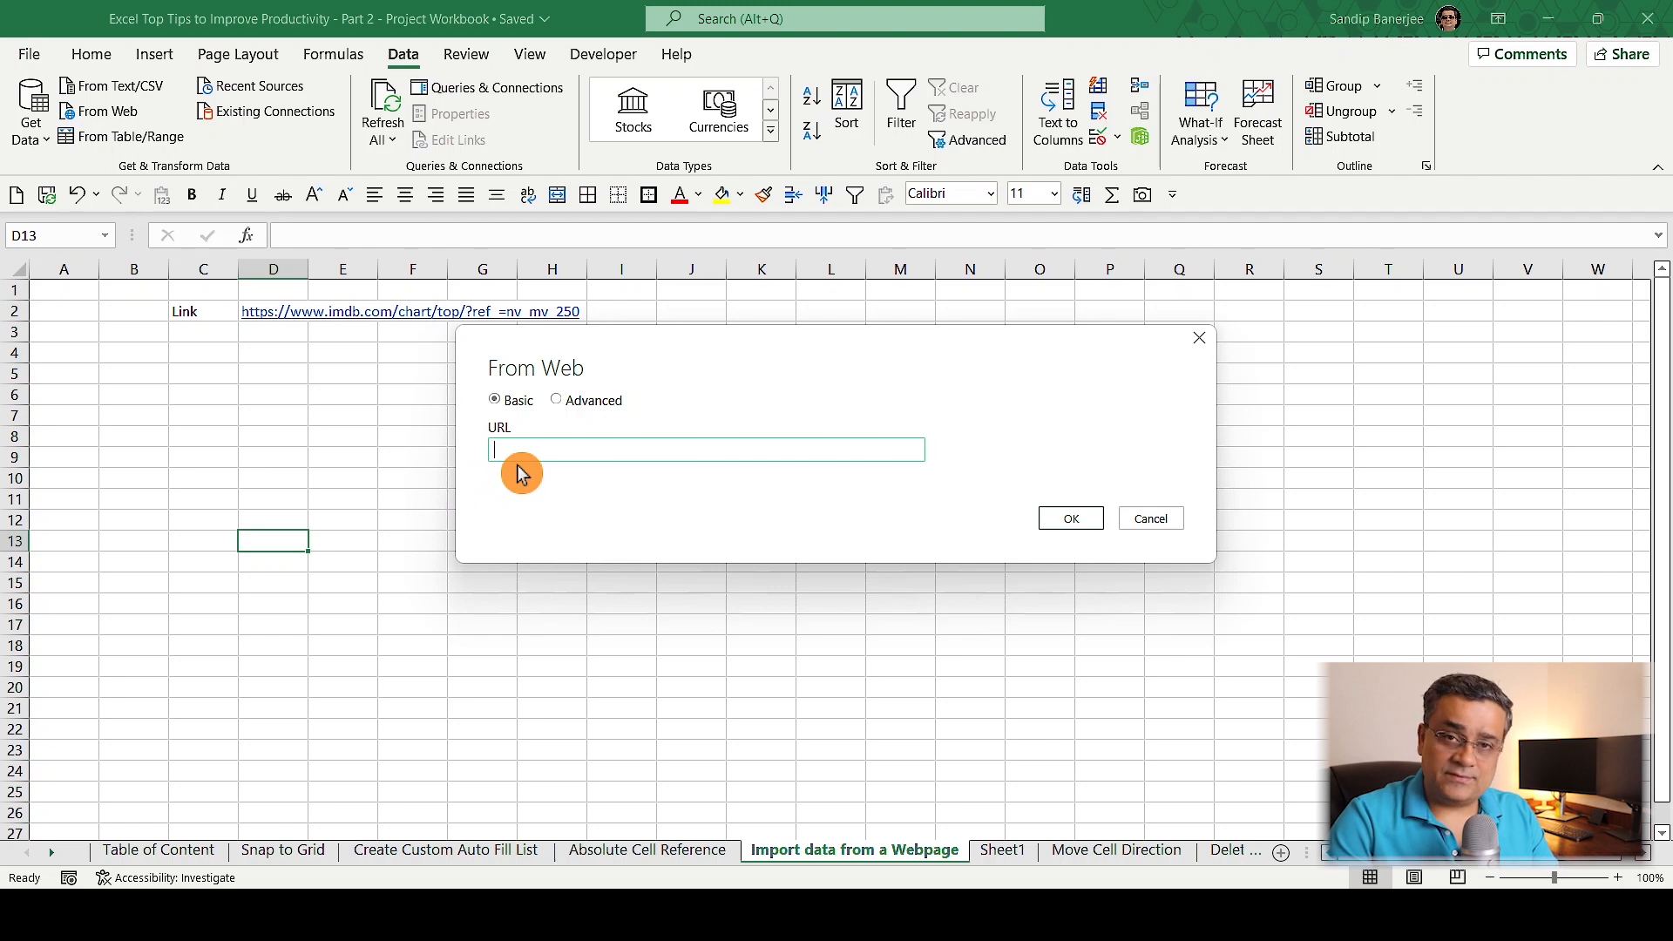
pyautogui.hotkey('ctrl', 'v')
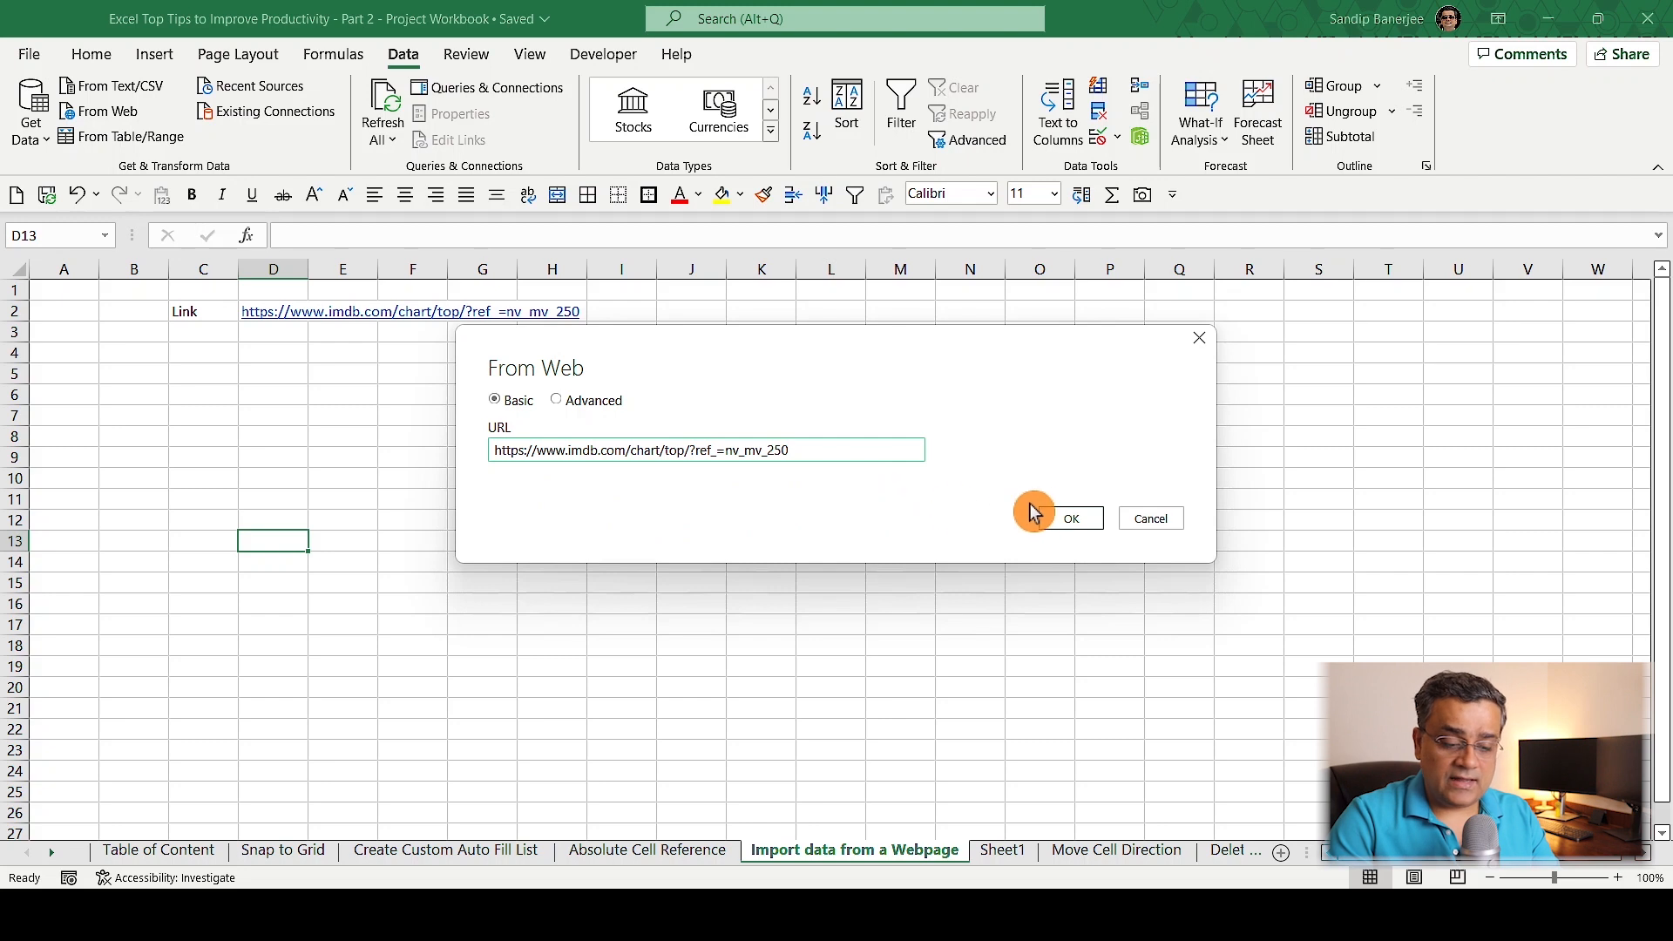
pyautogui.click(1068, 520)
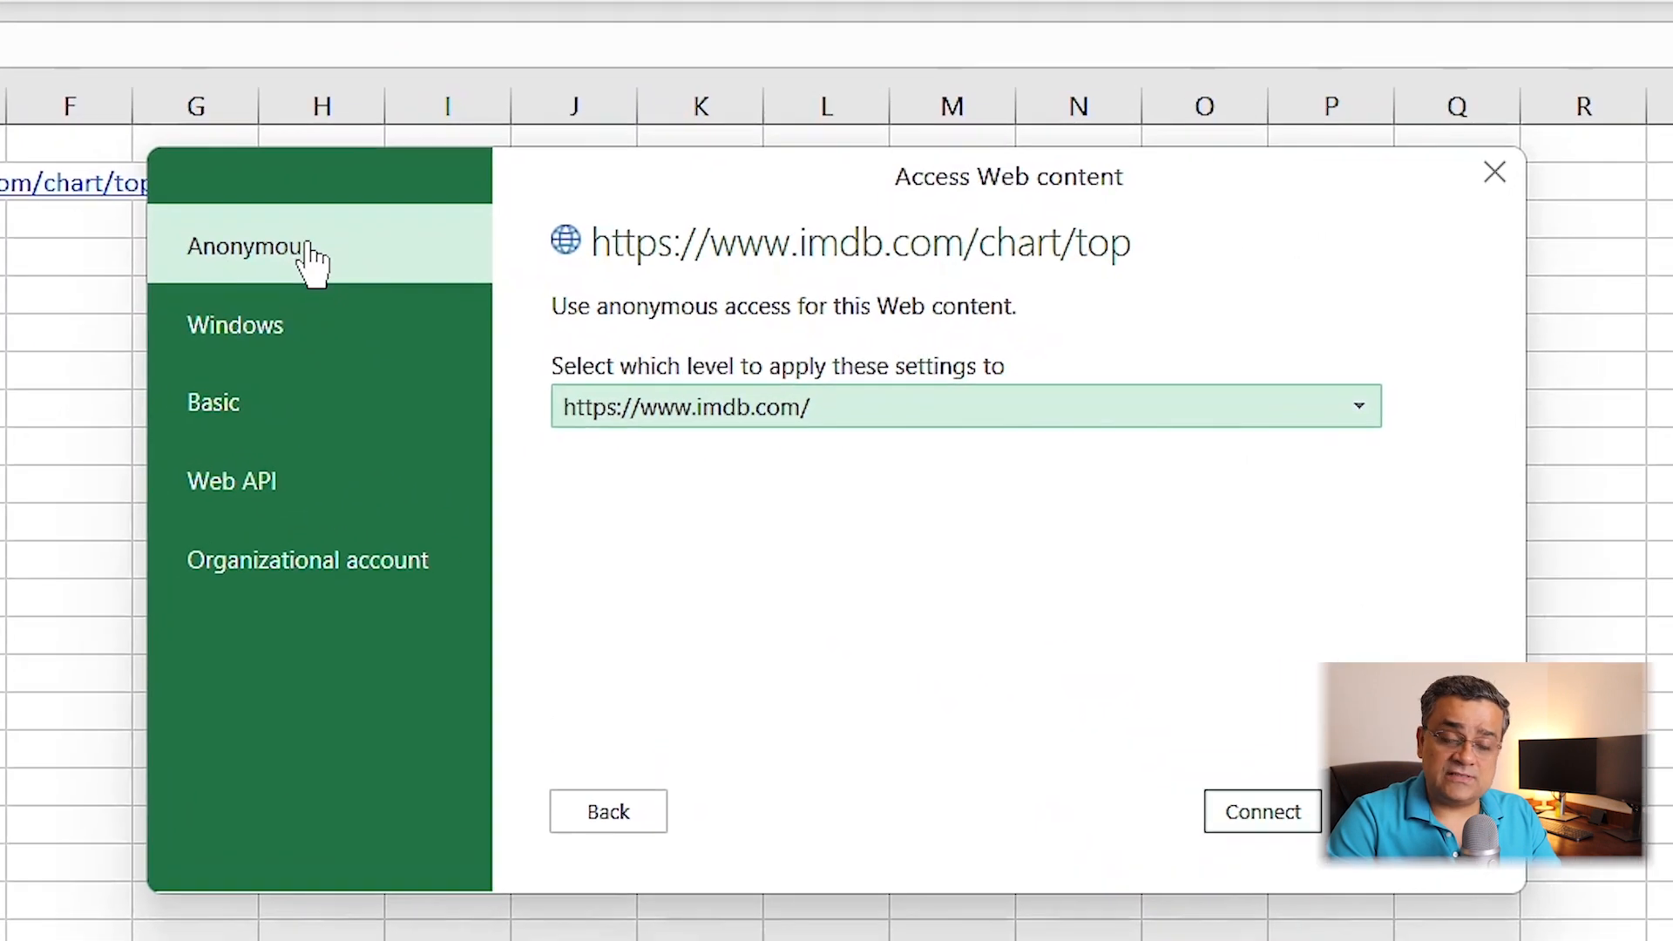
pyautogui.click(1255, 815)
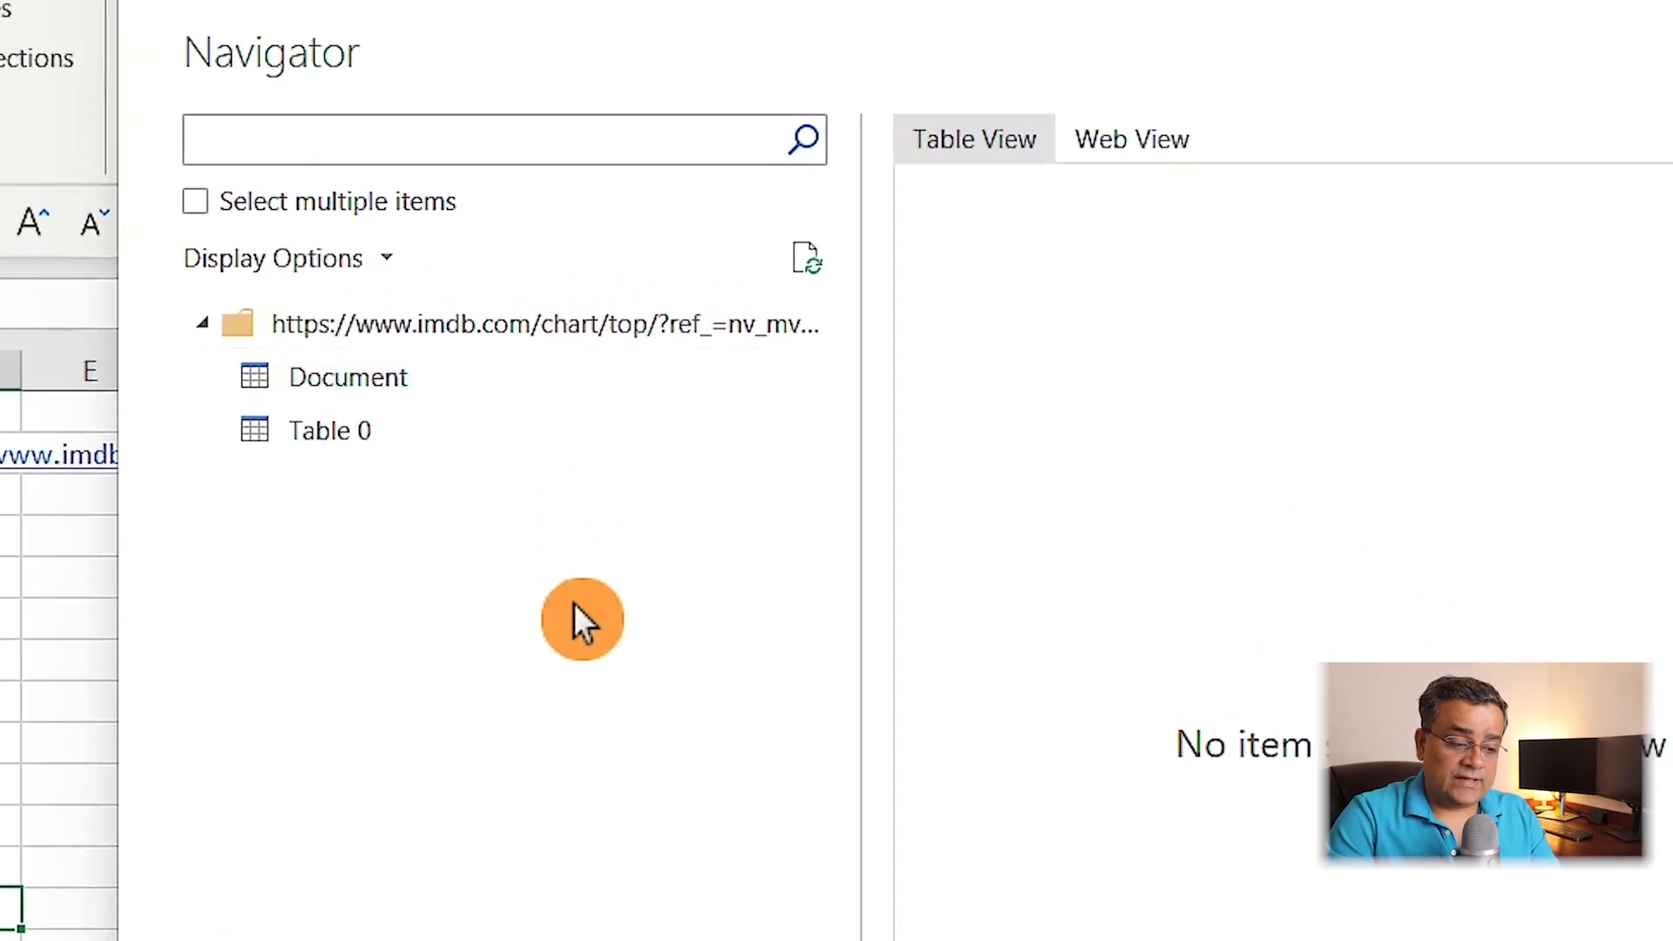
# Select Table 0 from the web source, preview it as table and web page, and load it into a new worksheet.
pyautogui.click(372, 436)
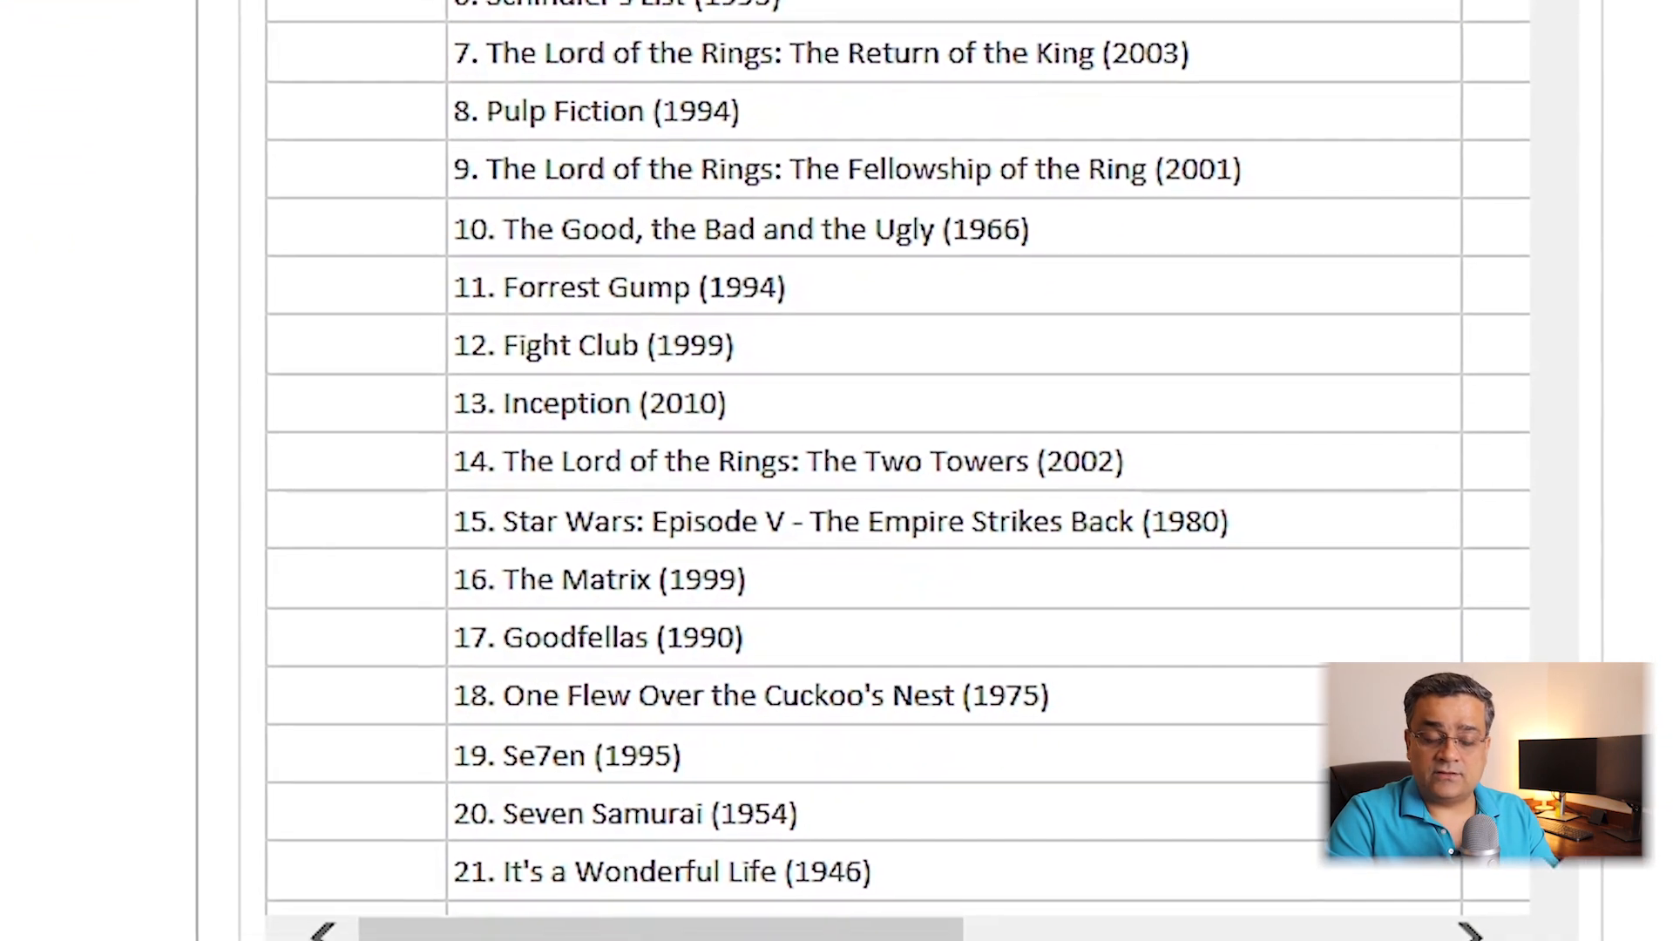
pyautogui.hscroll(5, 901, 506)
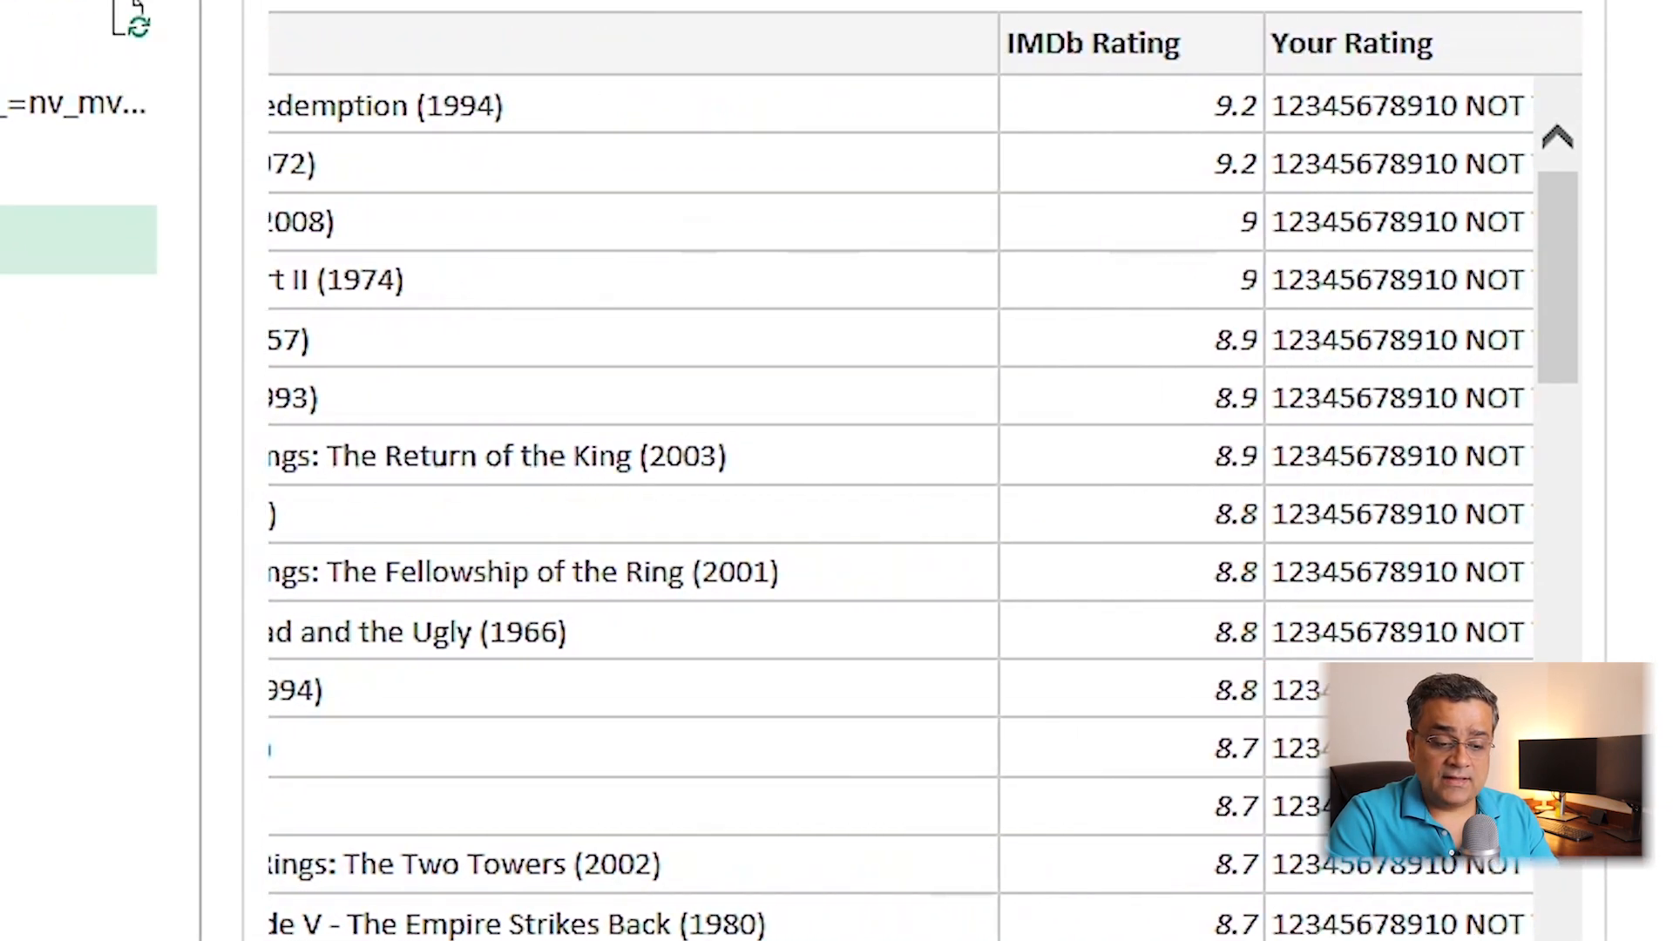
pyautogui.hscroll(3, 901, 505)
pyautogui.hscroll(-10, 901, 505)
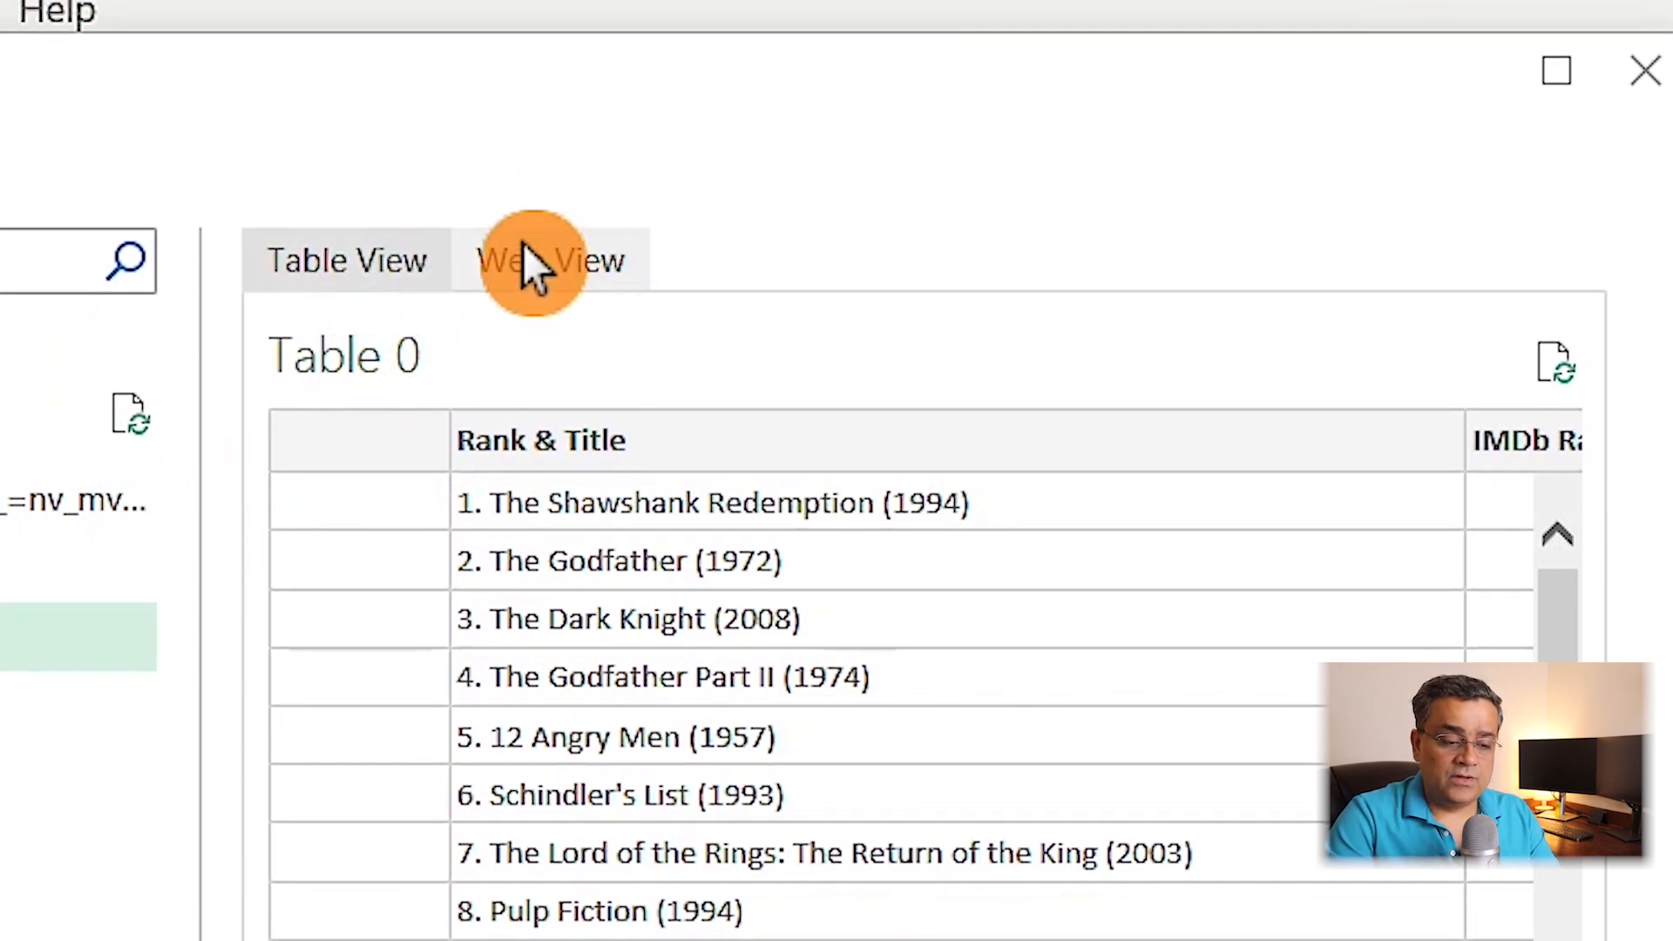
pyautogui.click(561, 260)
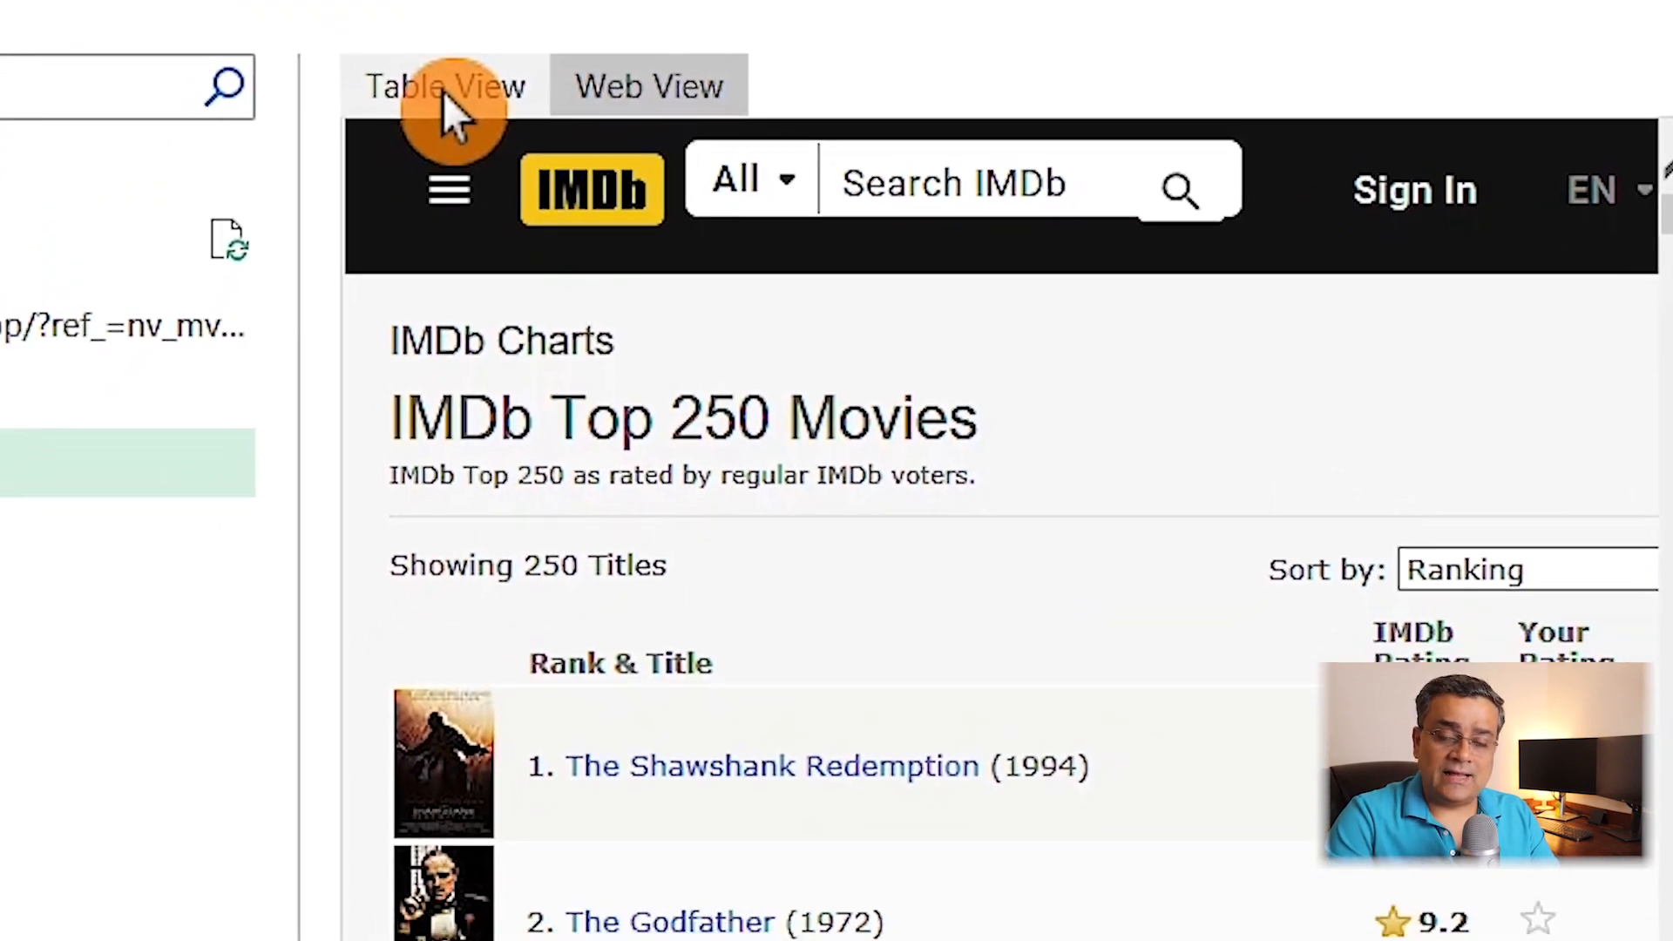
pyautogui.click(317, 30)
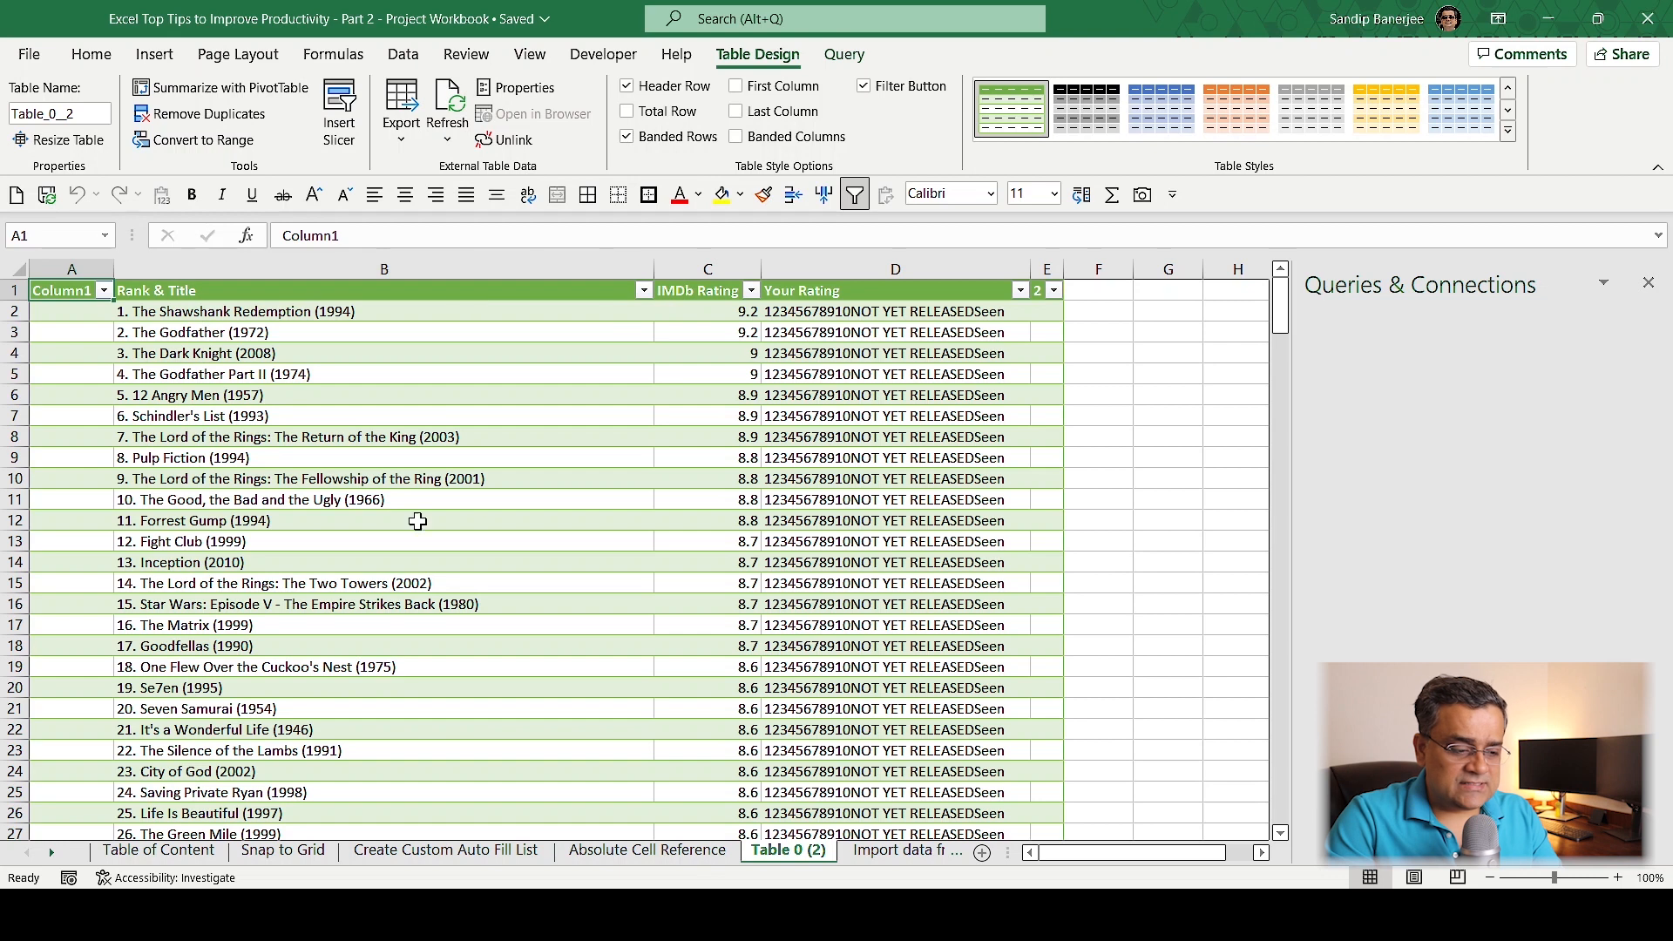
# Apply the blue banded table style to the imported movie table and close the Queries & Connections pane.
pyautogui.click(1161, 120)
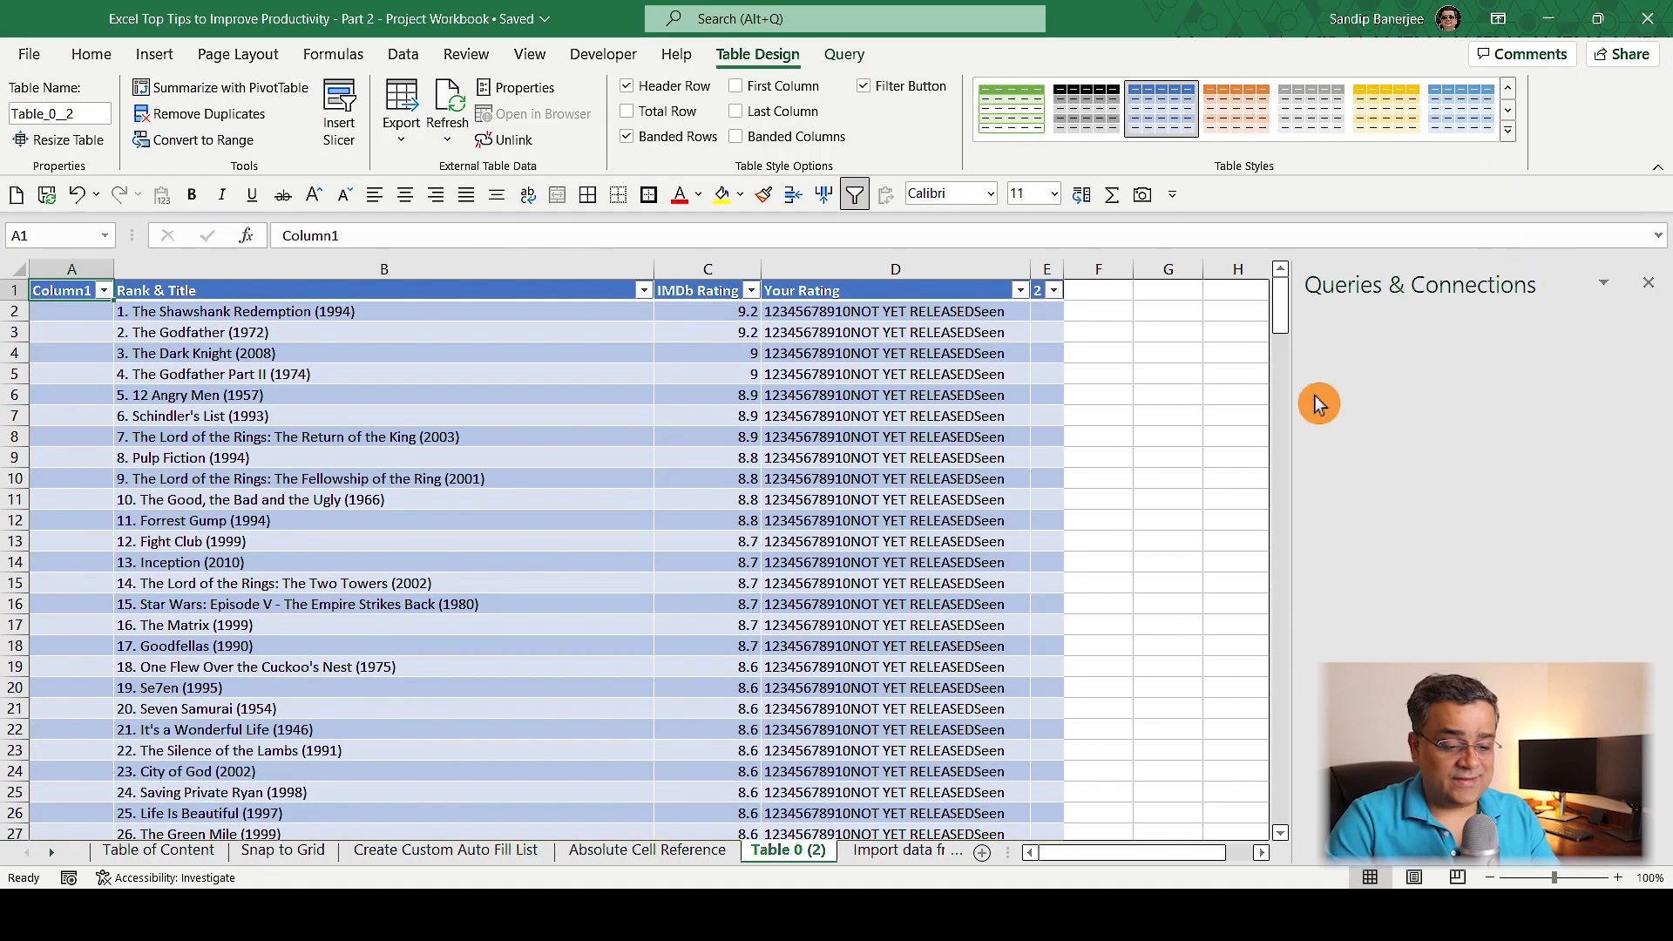
pyautogui.click(1163, 520)
pyautogui.click(1648, 283)
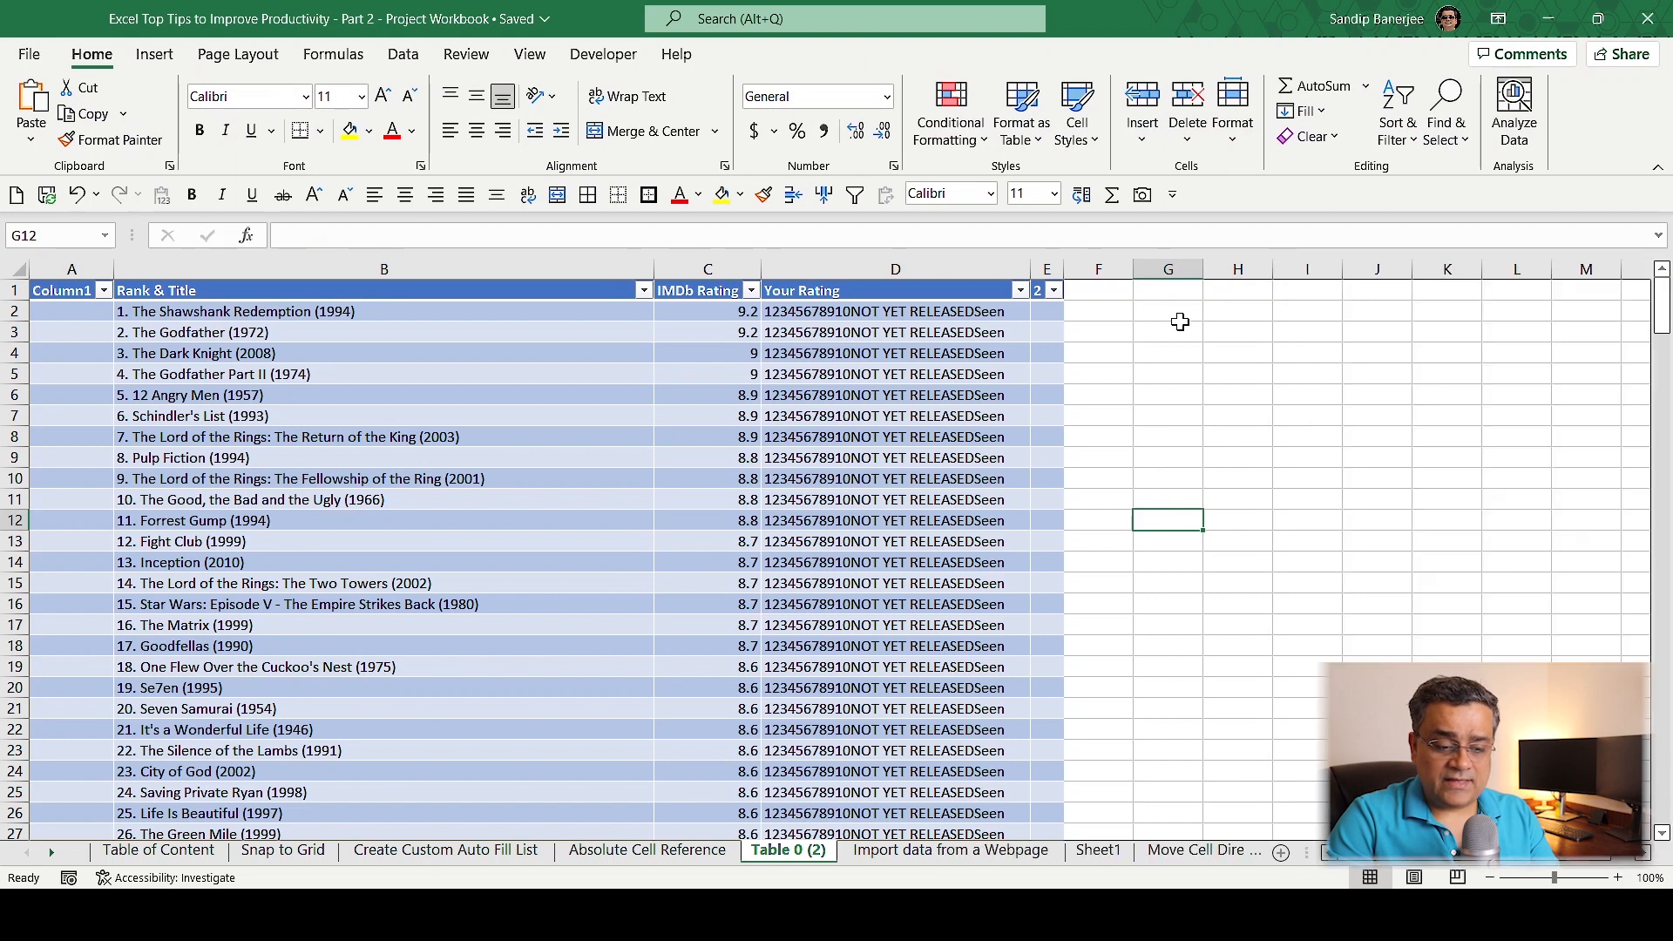
# Delete the Your Rating column, the unneeded column after it, and the empty Column1 from the imported table.
pyautogui.moveTo(906, 272); pyautogui.dragTo(1046, 264)
pyautogui.hotkey('ctrl', '-')
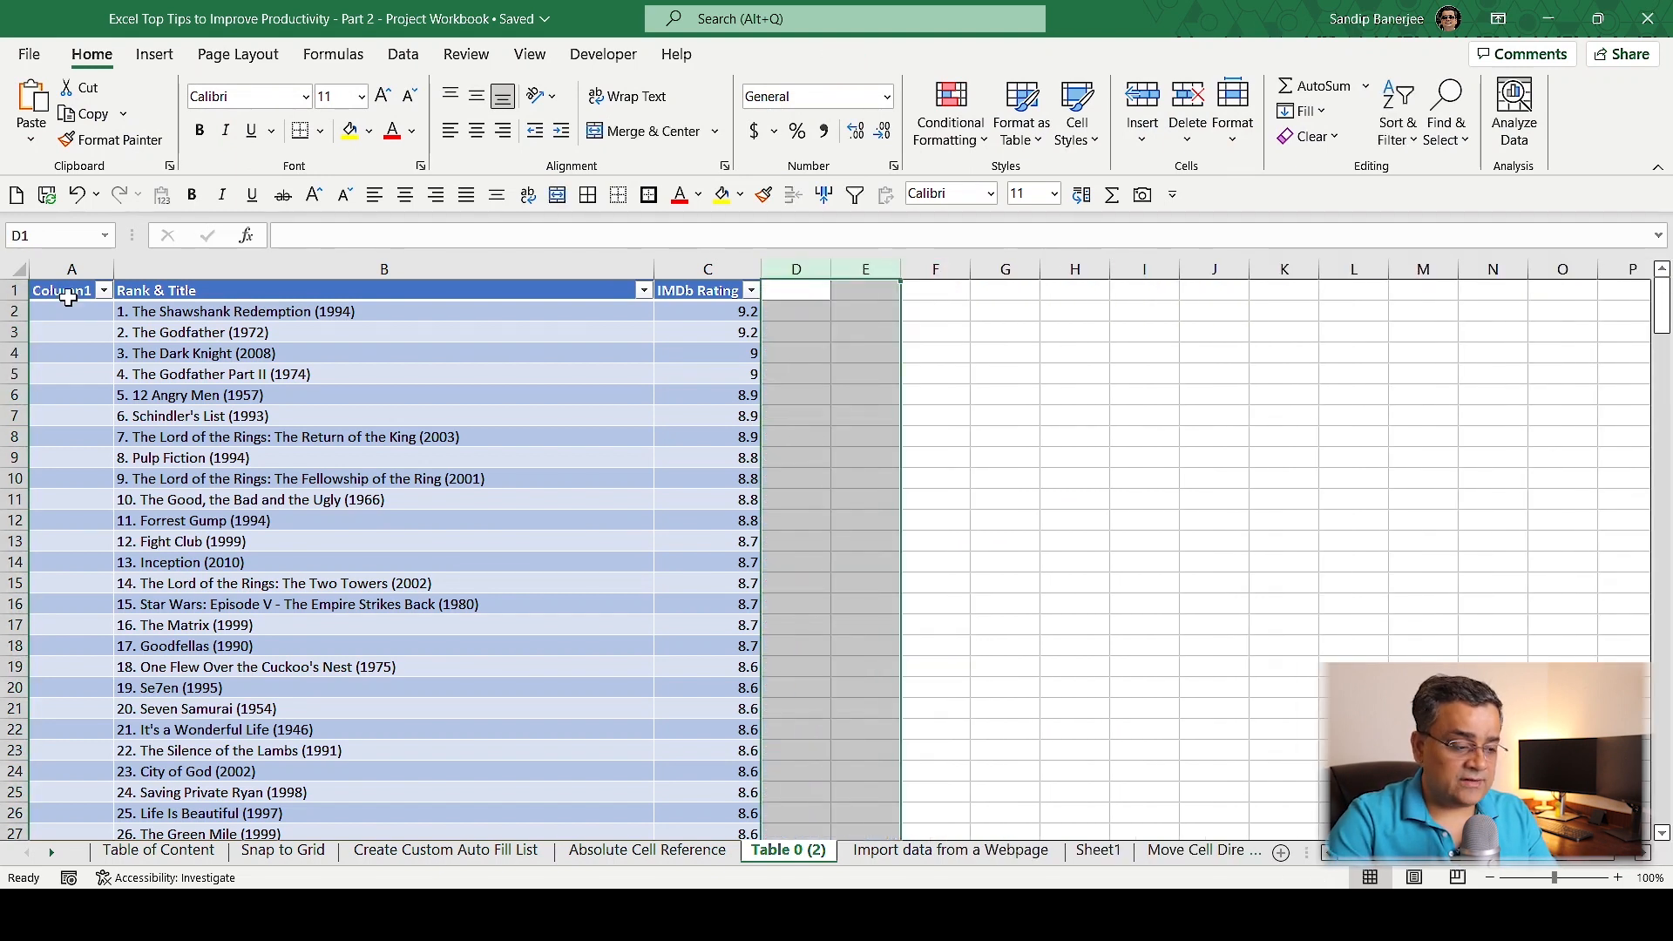
pyautogui.click(57, 268)
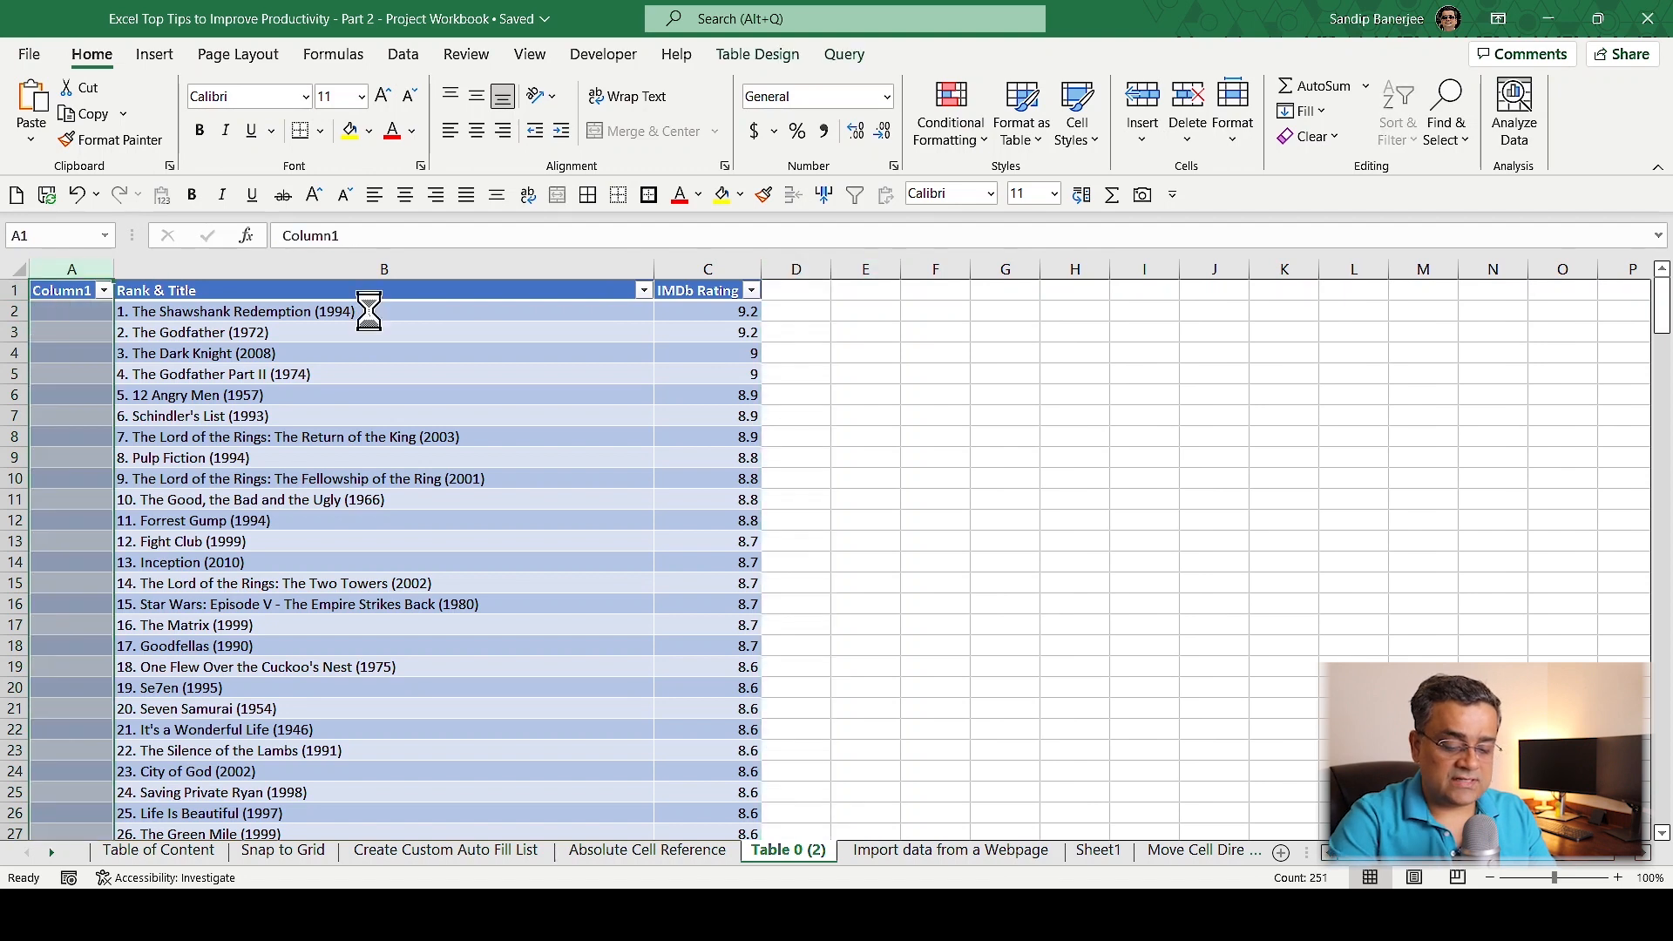
pyautogui.hotkey('ctrl', '-')
pyautogui.click(793, 529)
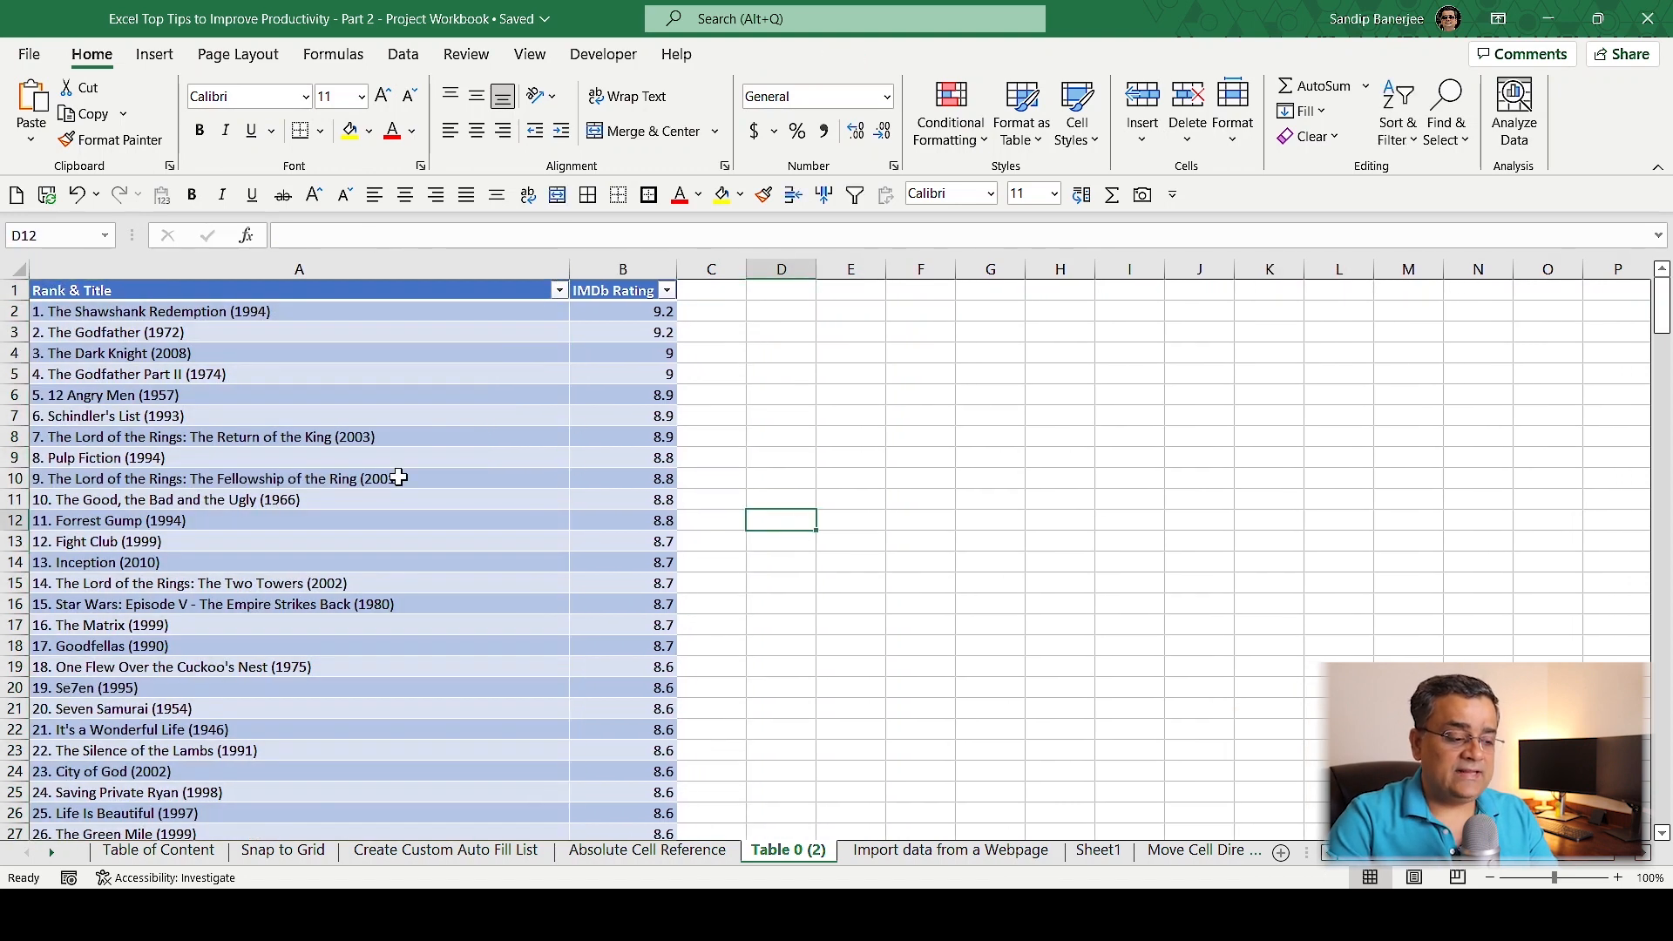